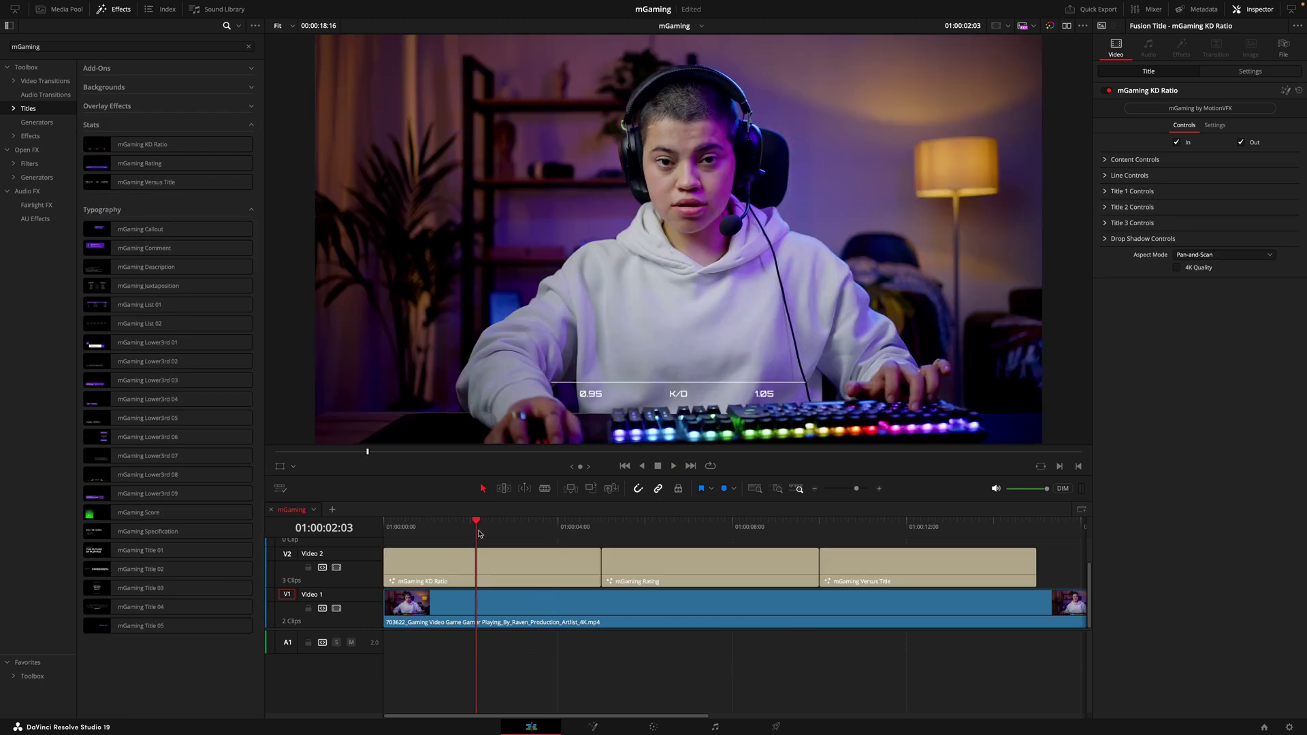
- Preview the KD Ratio, Rating and Versus stats titles, then select the mGaming Versus Title clip
click(477, 556)
key(Right)
key(Right)
key(Right)
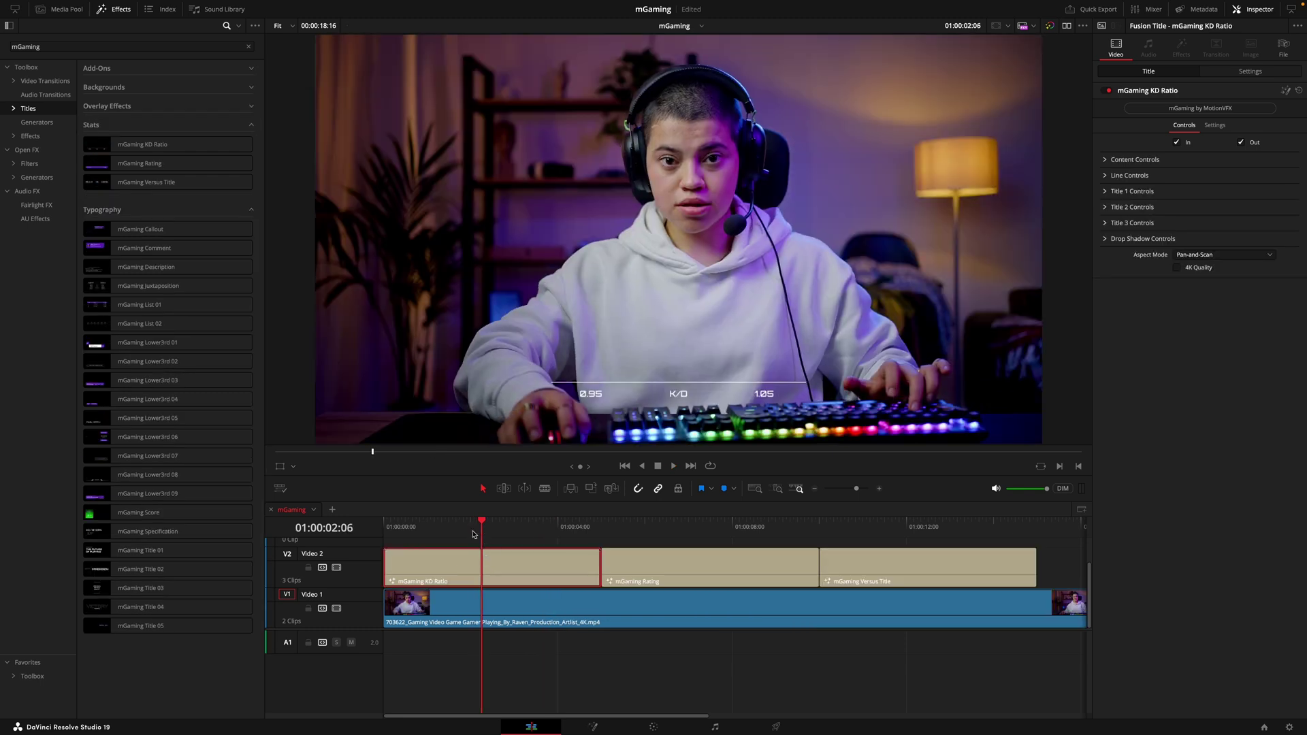
click(648, 532)
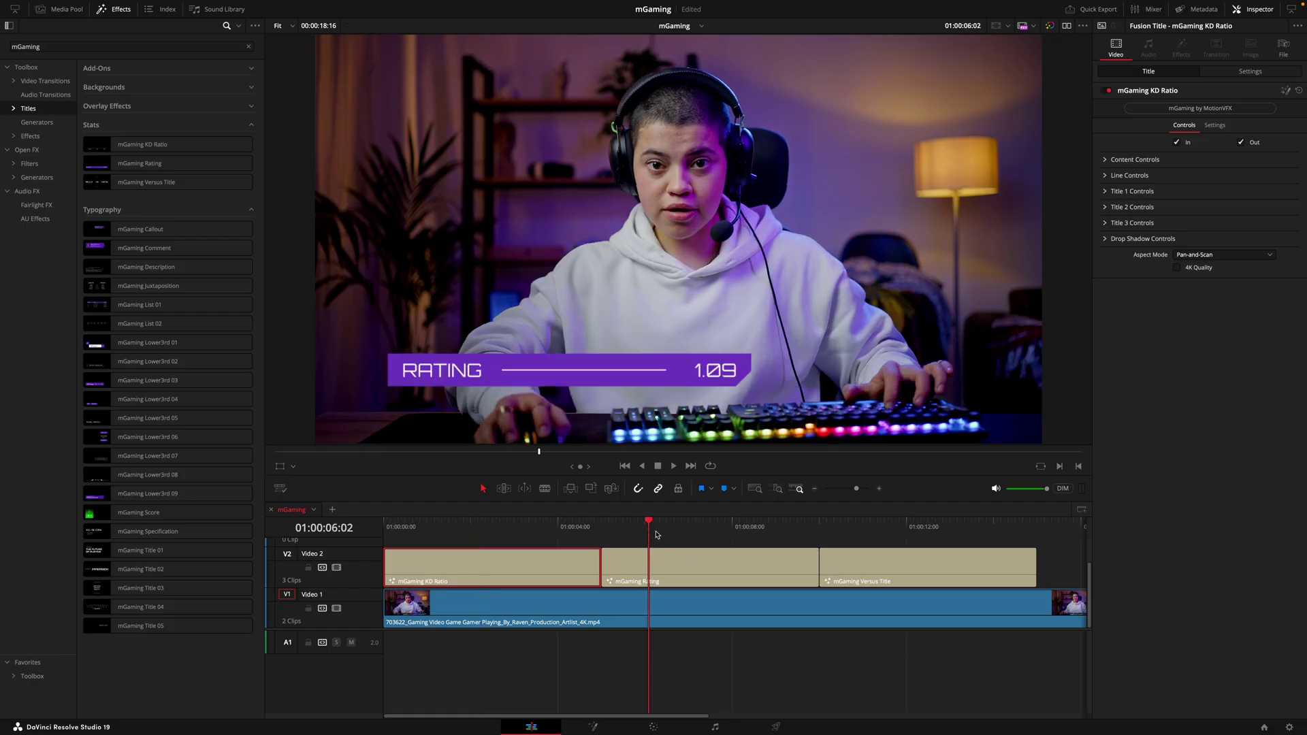
click(882, 532)
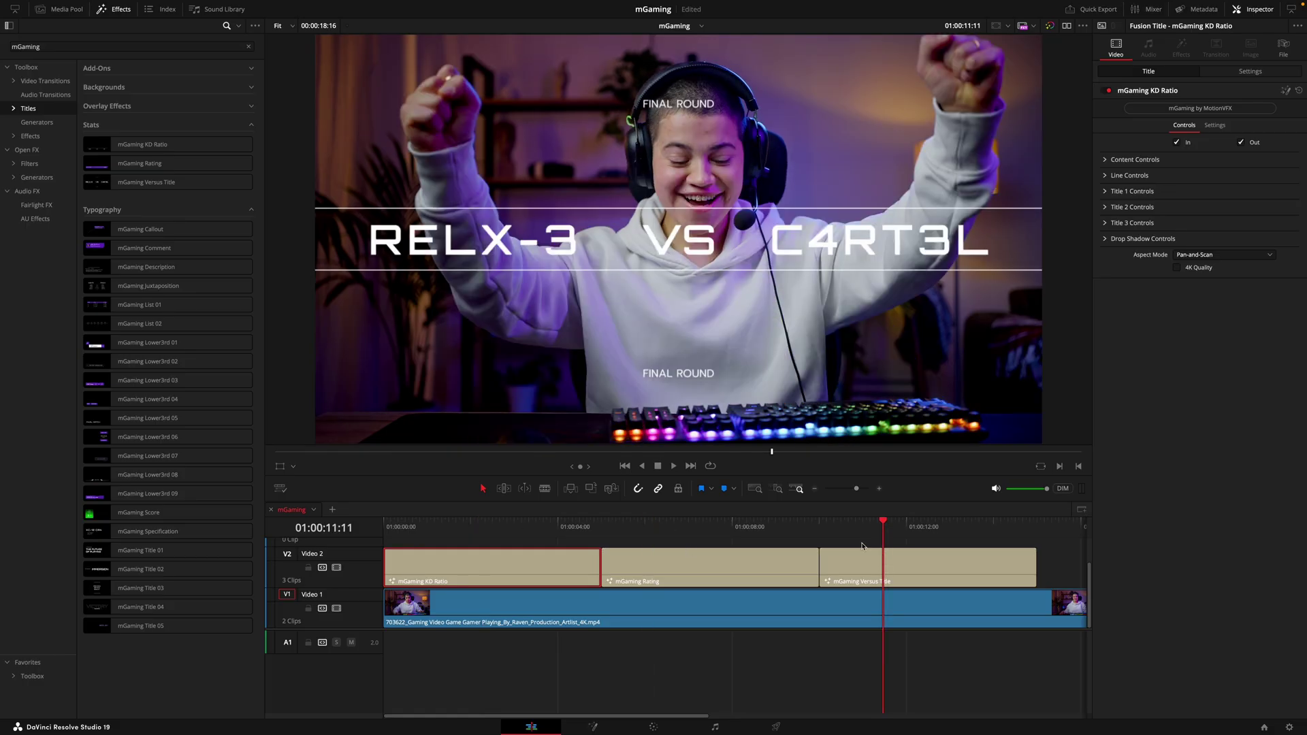
click(865, 552)
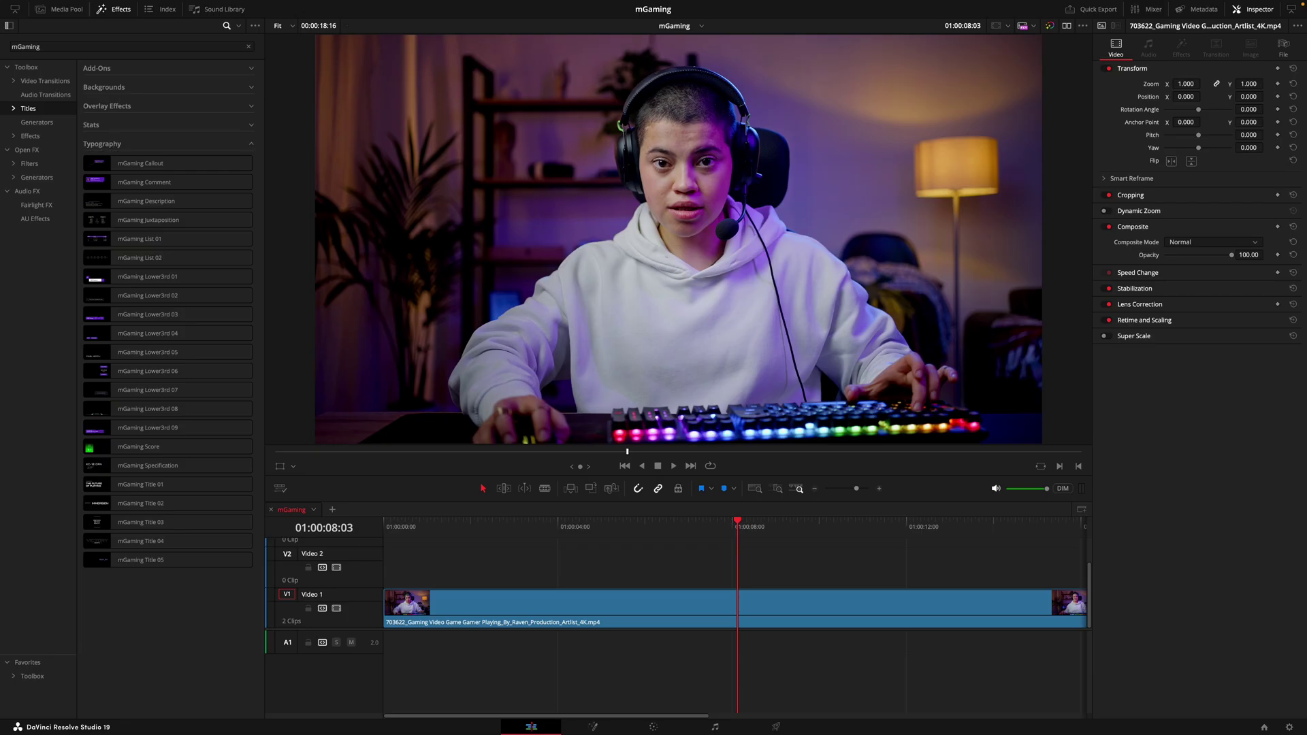
- Place the mGaming Juxtaposition title above the video, then delete it
drag(146, 219, 423, 397)
drag(189, 221, 667, 556)
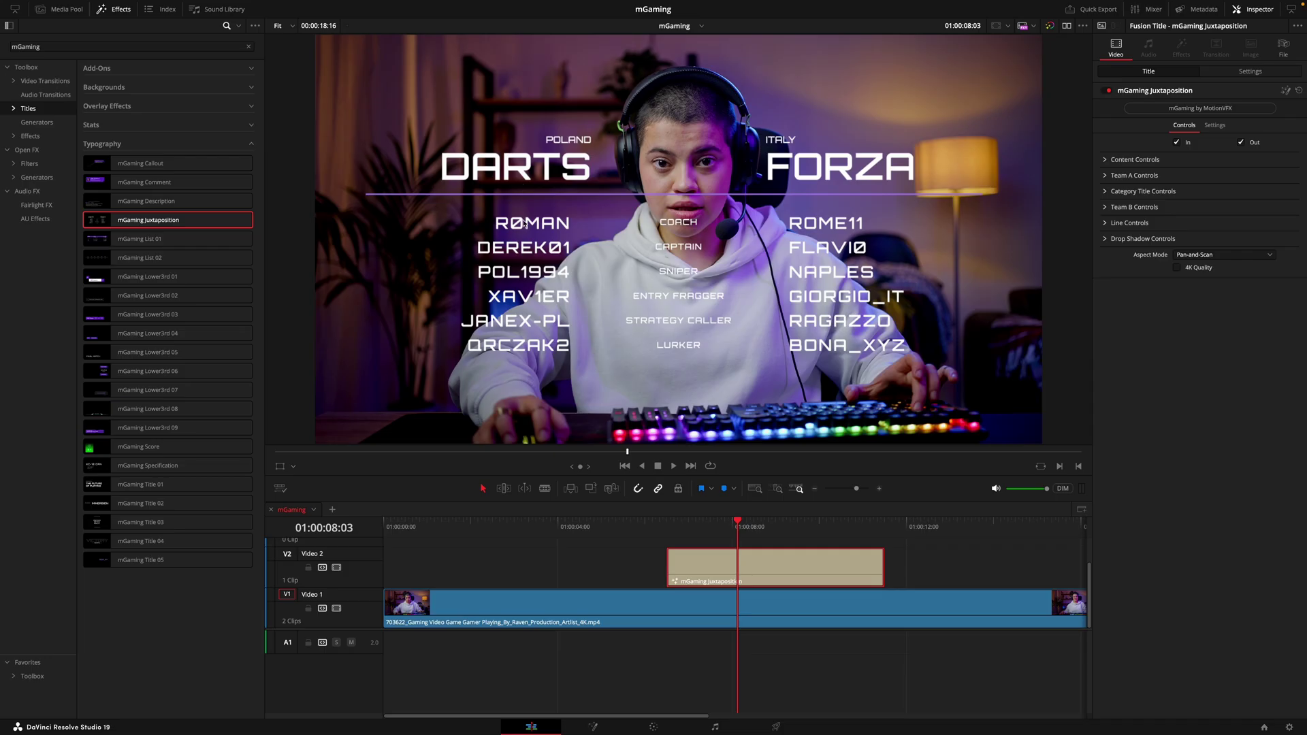
key(Delete)
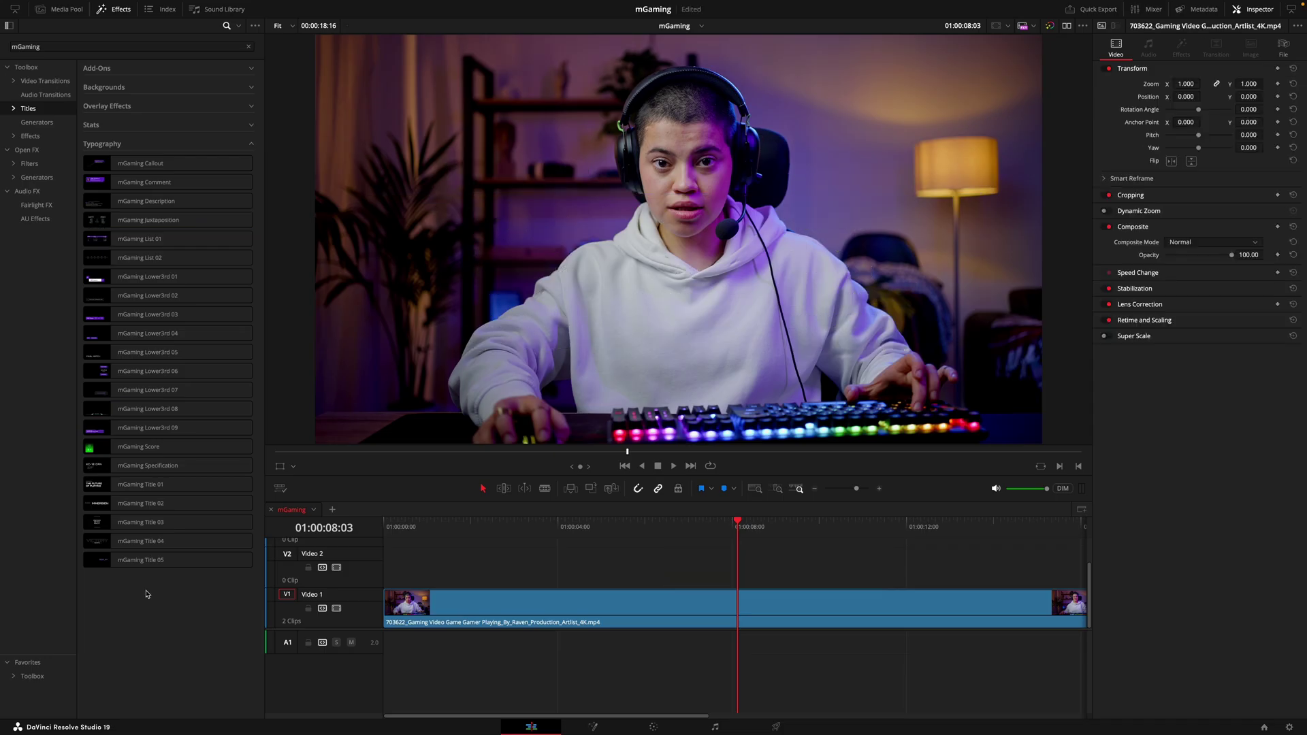
- Add mGaming Title 04 above the video with 4K Quality on and Logo 1 hidden
drag(140, 542, 684, 579)
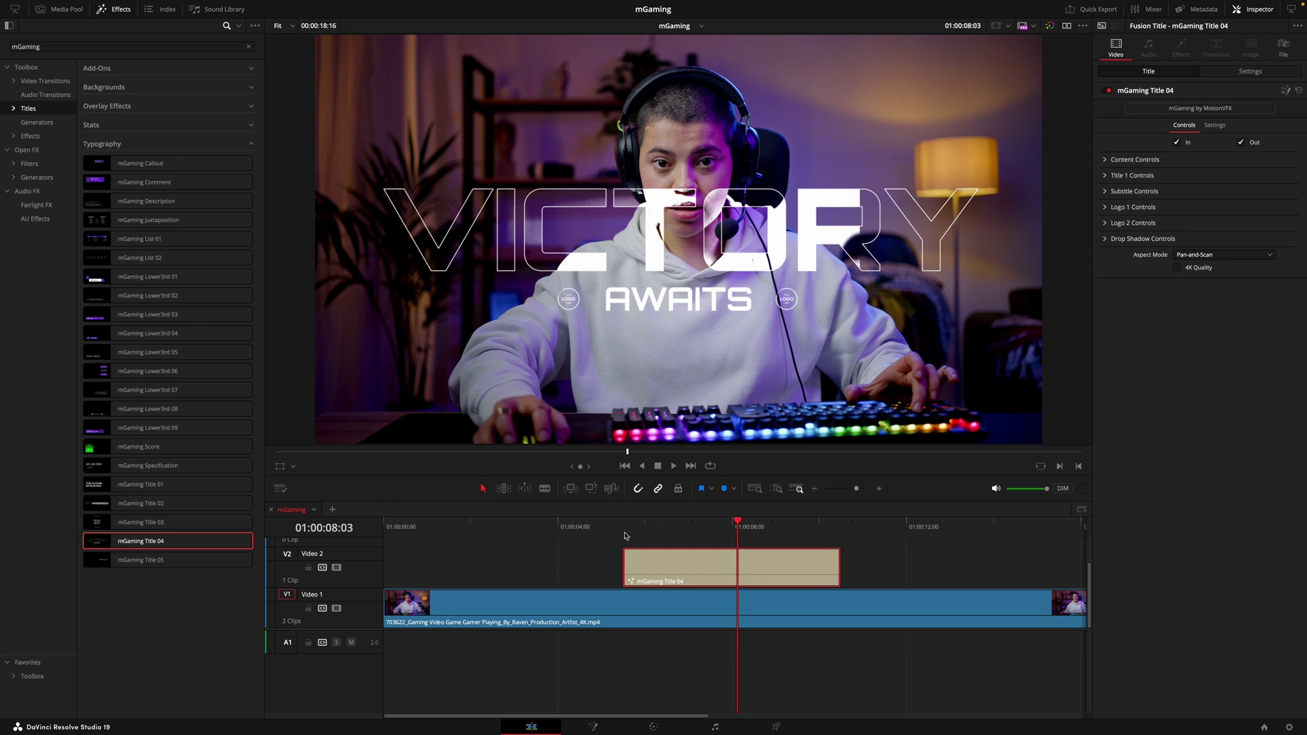
click(702, 527)
click(1176, 267)
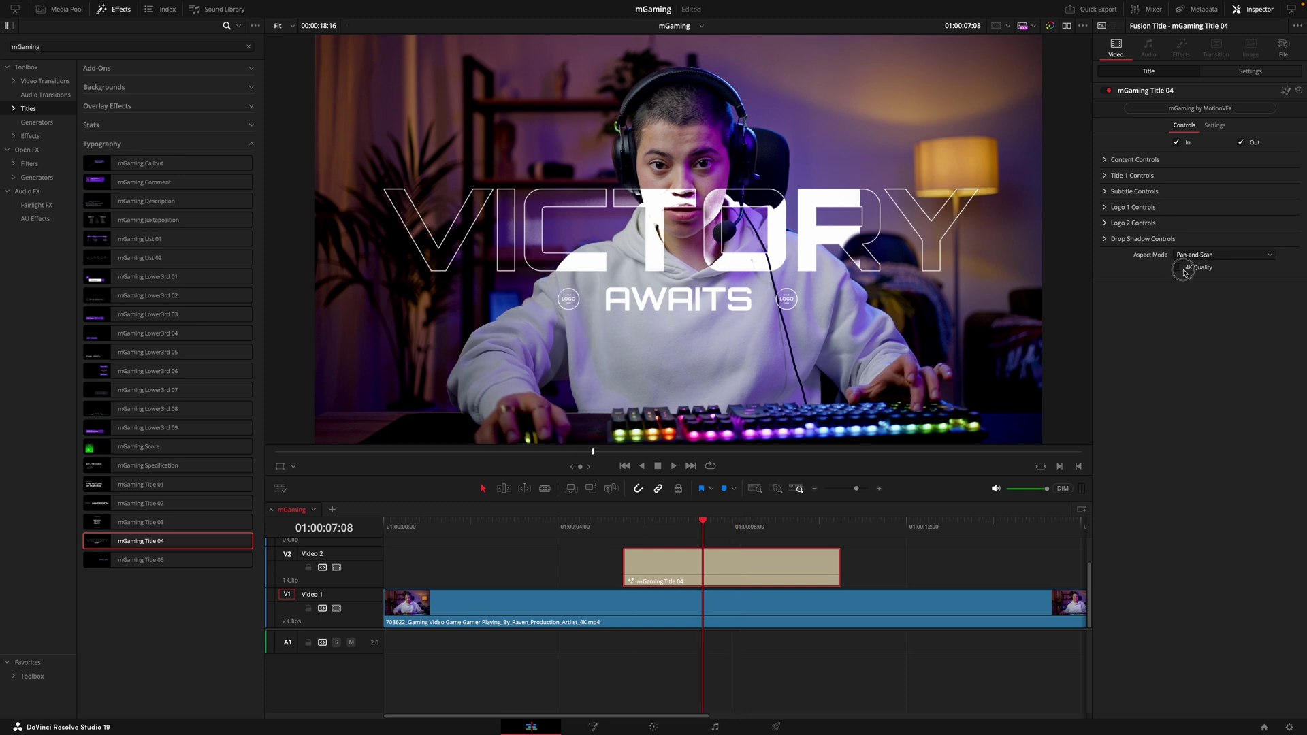
click(1105, 208)
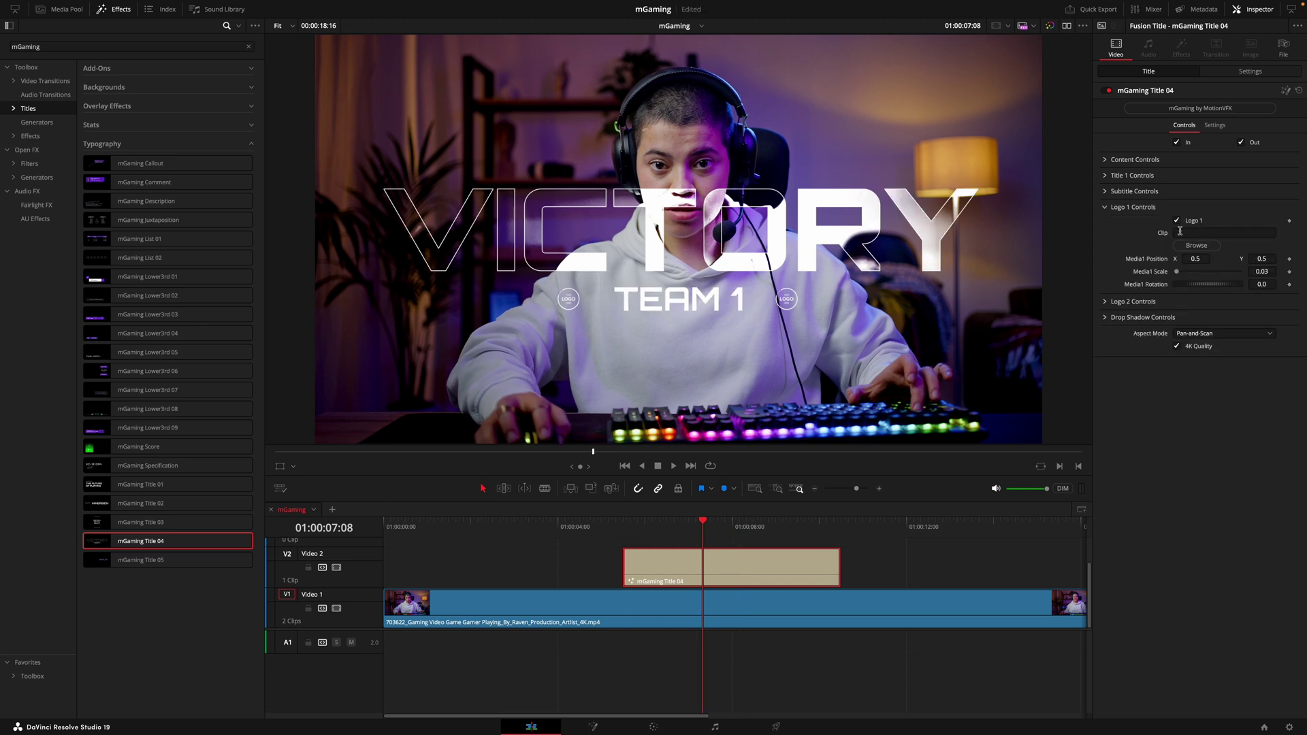
click(1176, 220)
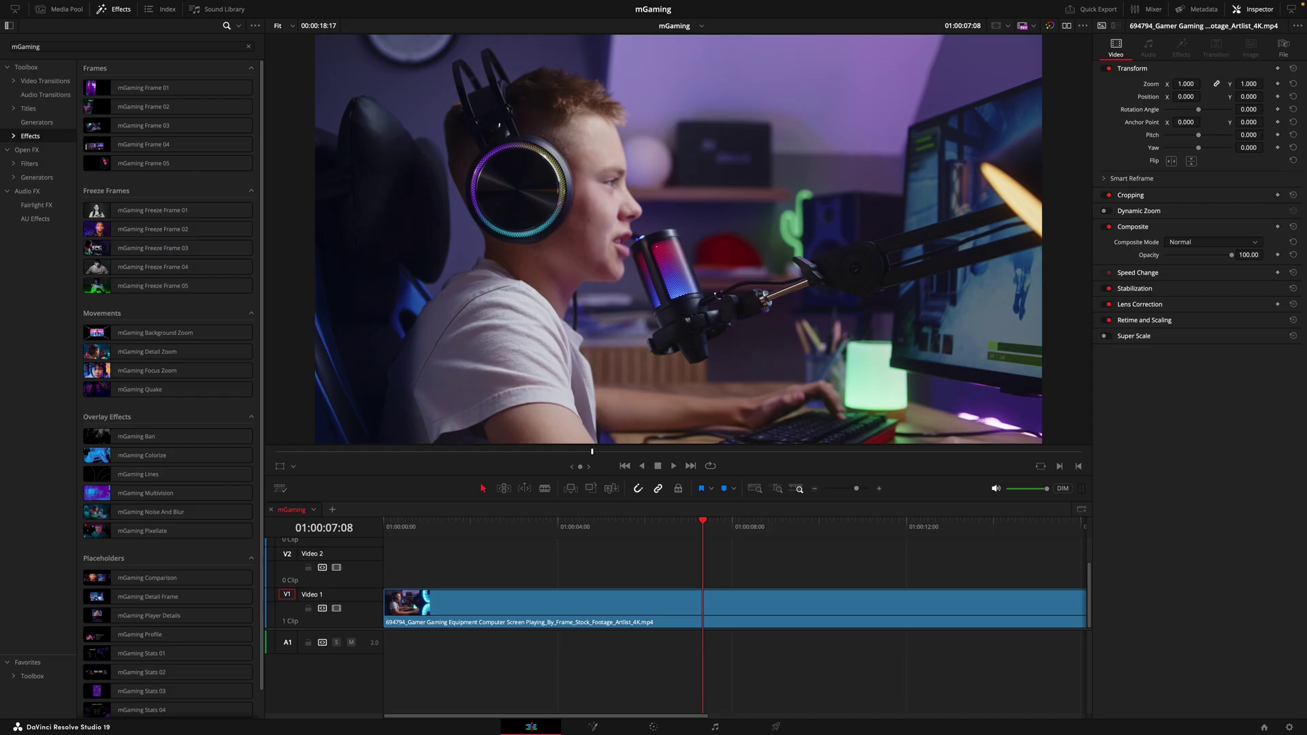
- Try mGaming Frame 01 directly on the gamer clip, then clear the mGaming effects search
drag(164, 94, 586, 608)
click(239, 46)
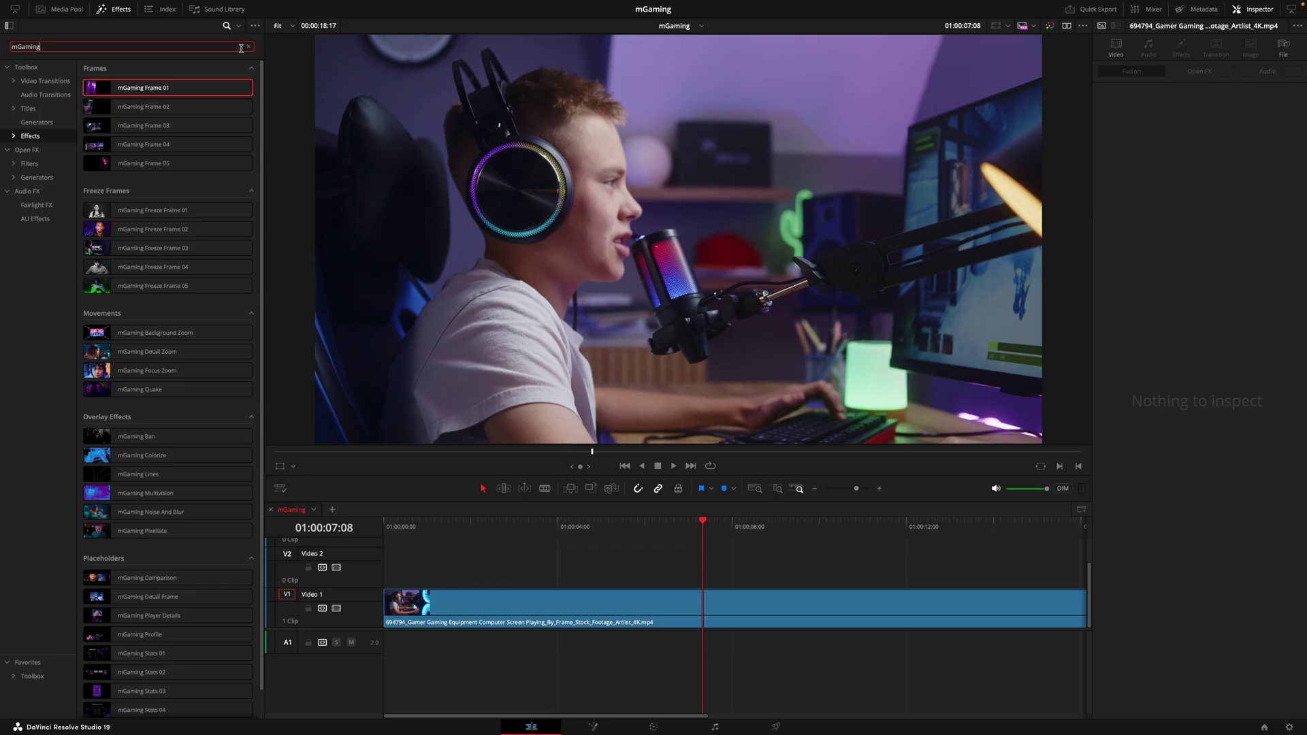
click(249, 48)
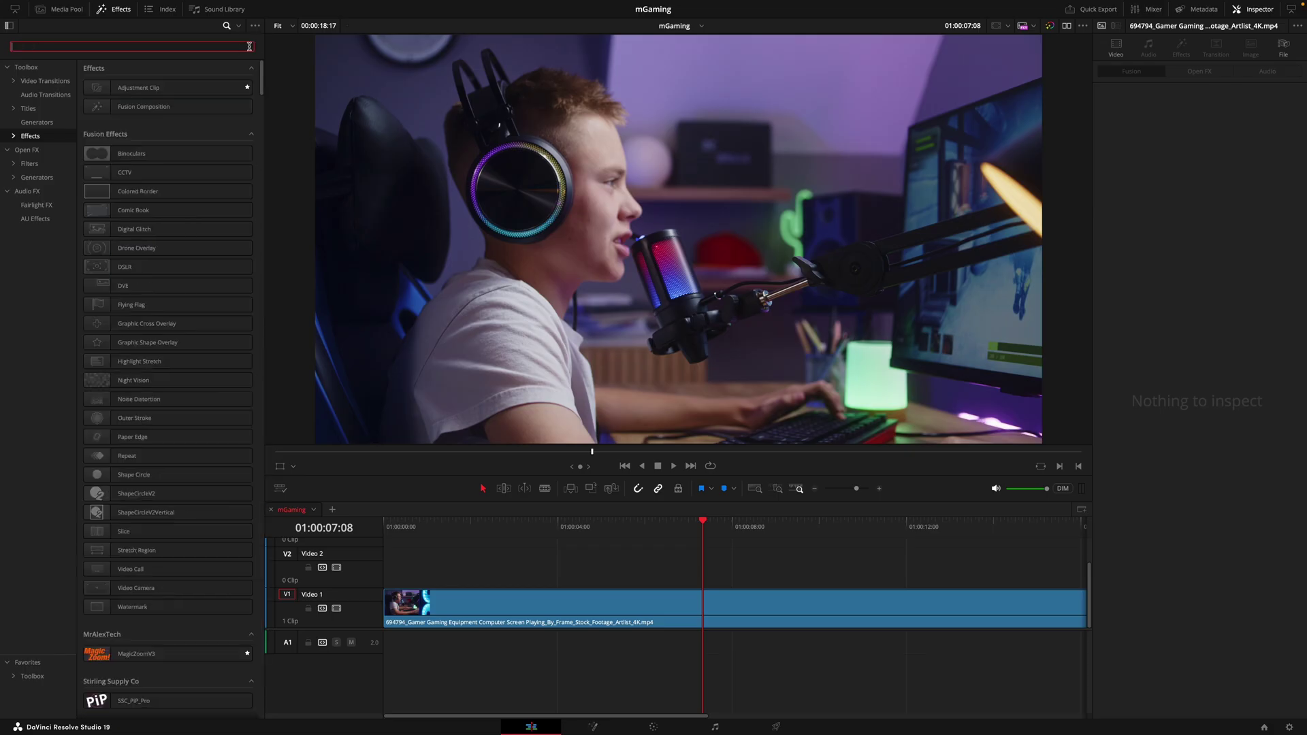
- Add a slightly lengthened Adjustment Clip at the timeline start and apply mGaming Frame 01 to it
click(147, 88)
drag(147, 88, 409, 573)
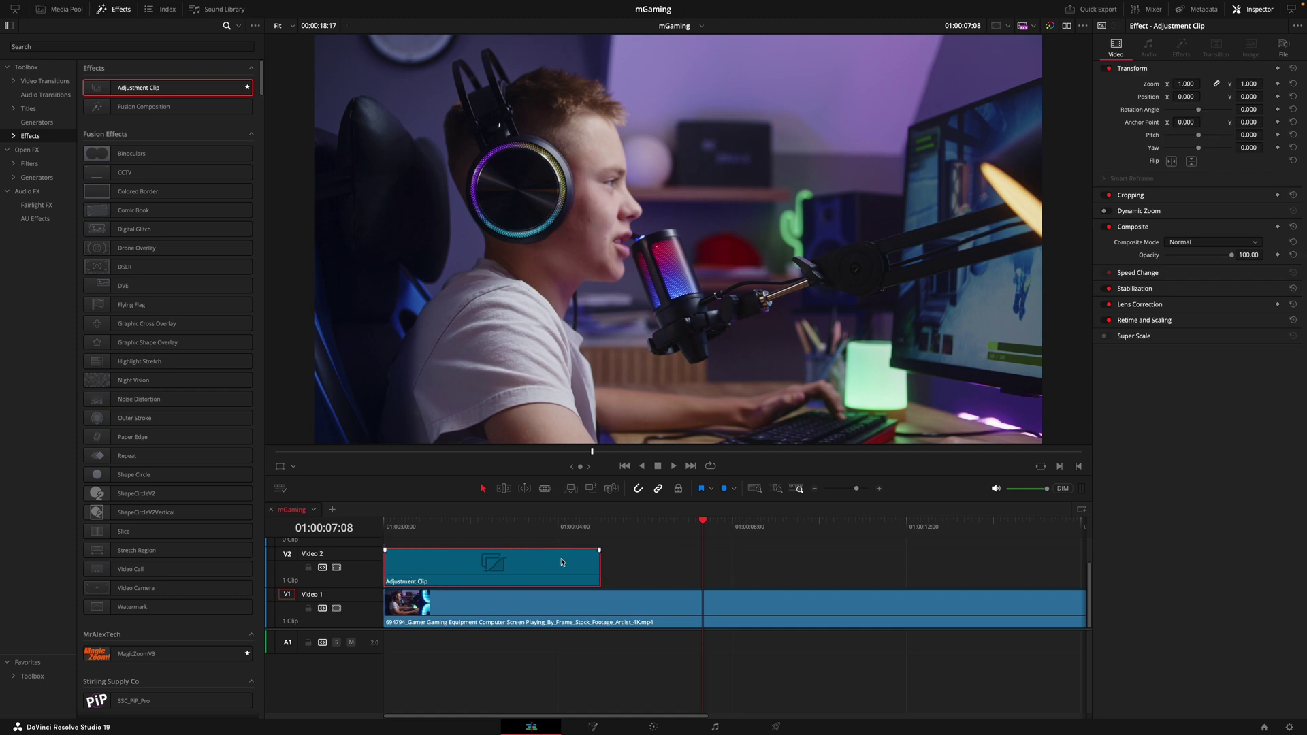
drag(600, 564, 624, 564)
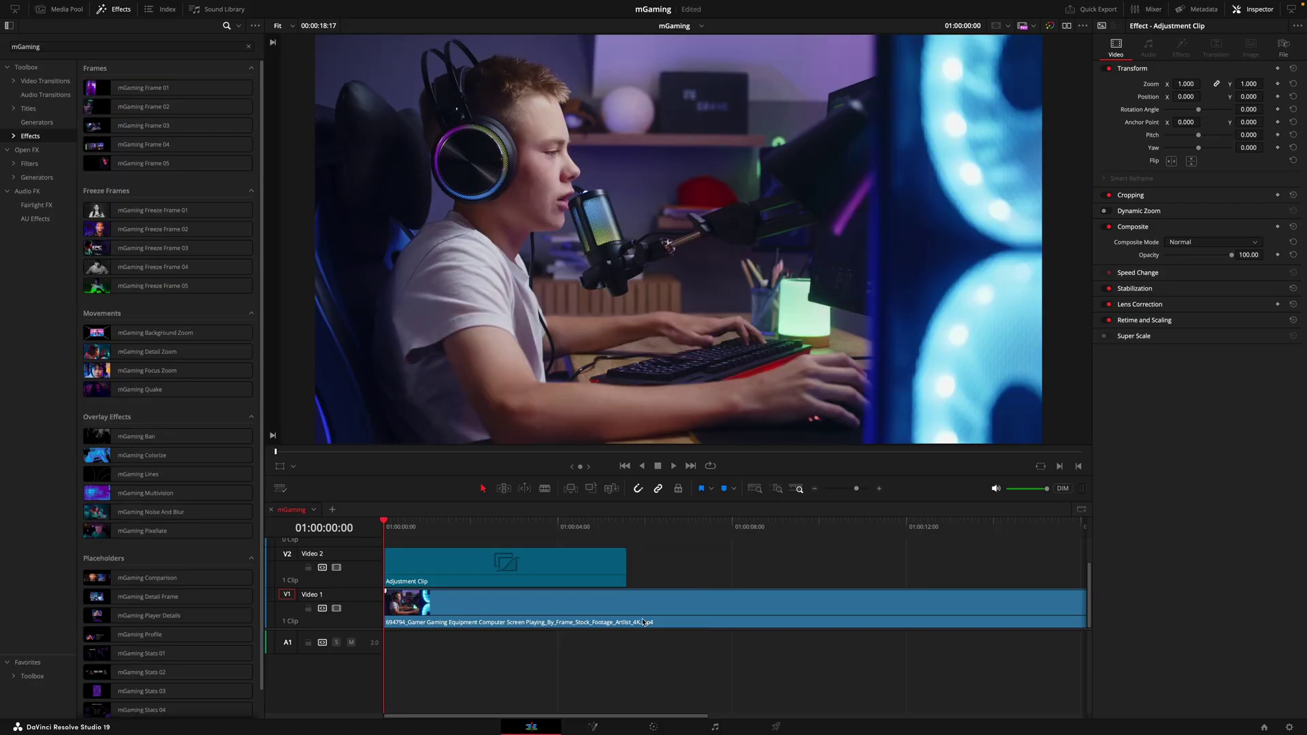
drag(216, 87, 593, 594)
key(space)
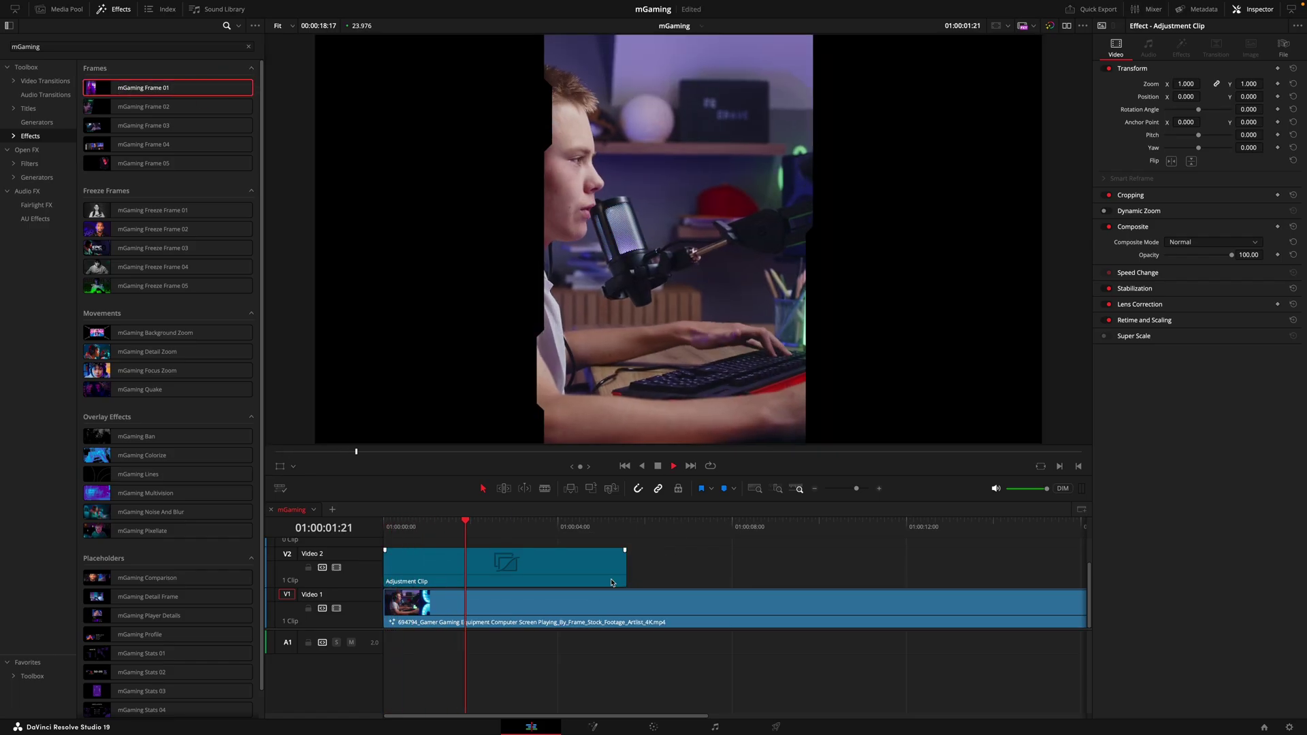
- Trim the gamer clip to start about seven seconds in and preview mGaming Frame 01 on it
drag(385, 605, 688, 605)
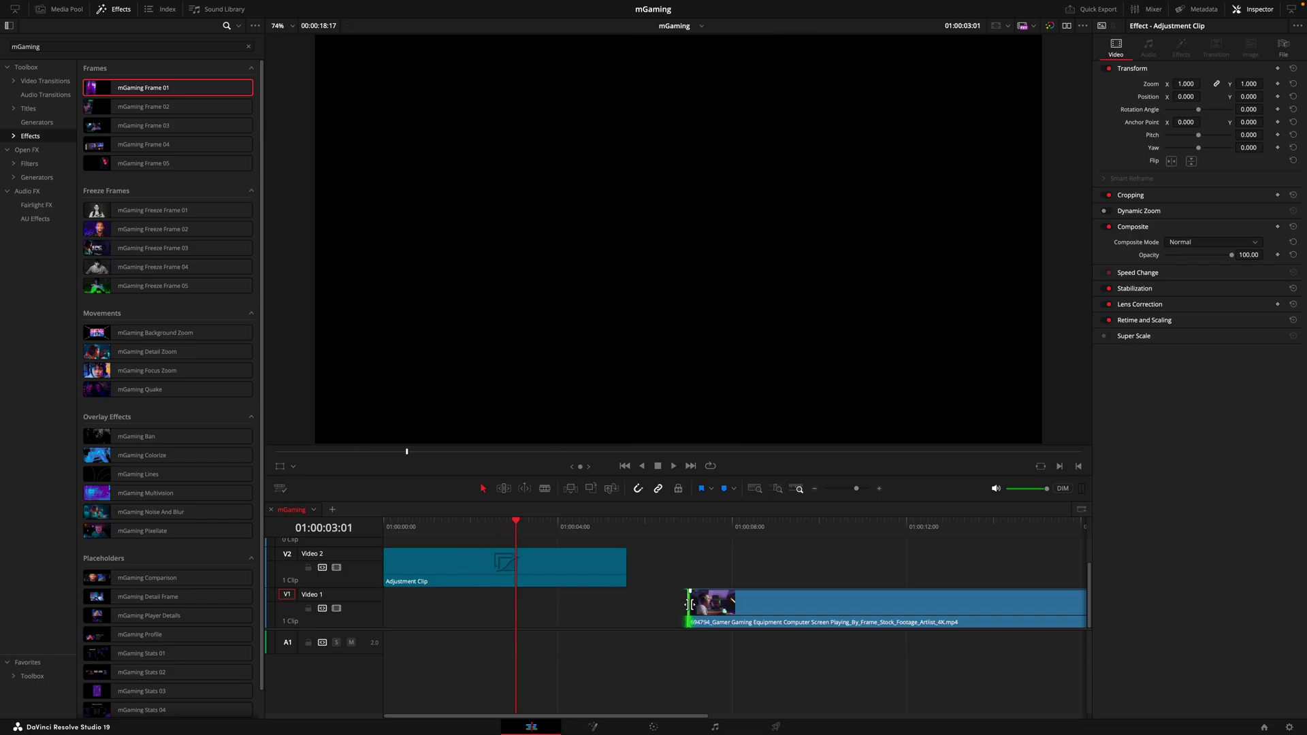
click(721, 524)
drag(157, 91, 755, 607)
click(686, 525)
key(space)
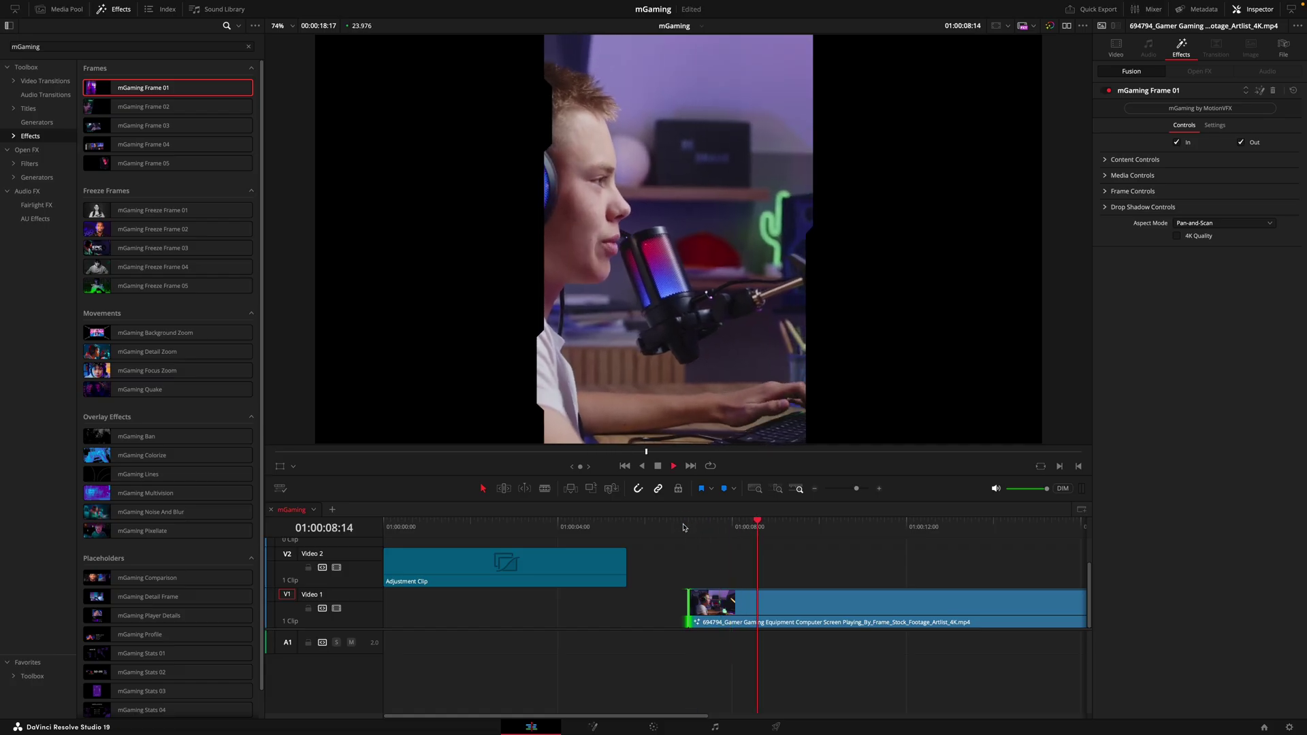
click(742, 626)
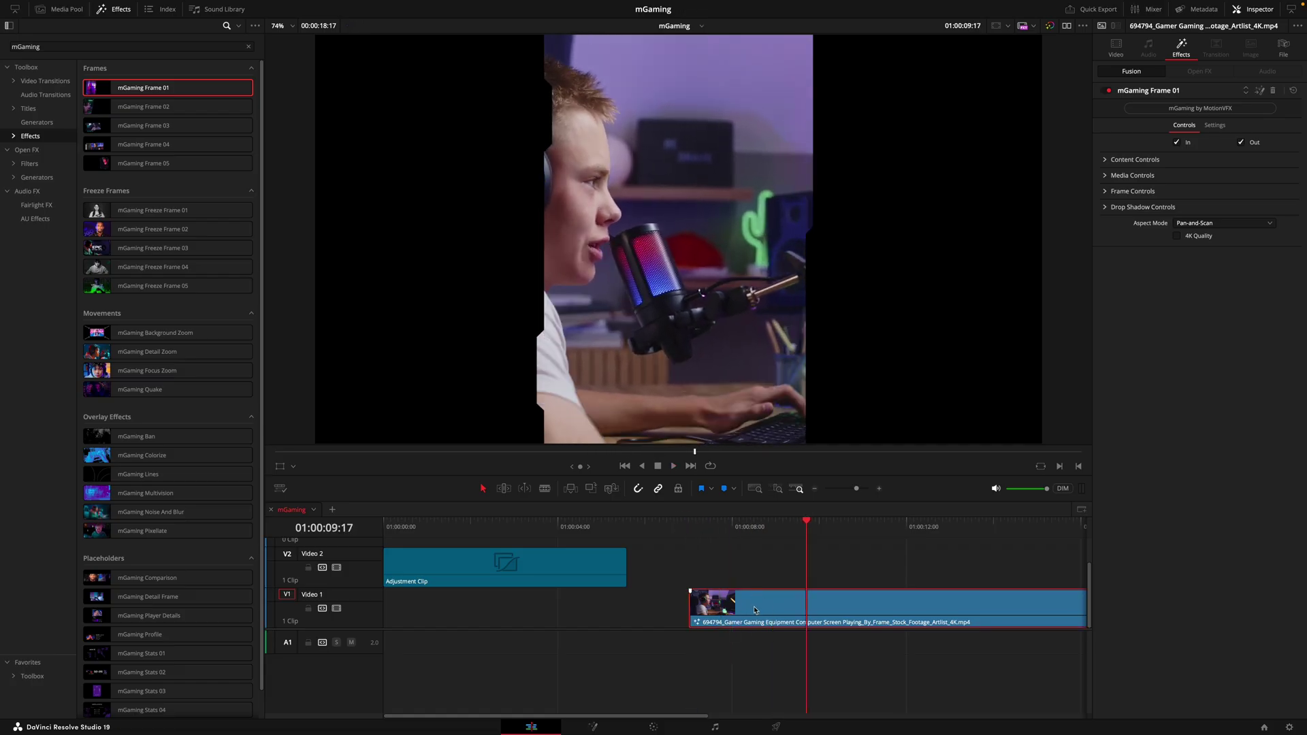
- Restore the gamer clip, trim its start at 01:00:03:08, and remove its Frame 01 effect
drag(686, 612, 351, 629)
key(Home)
key(space)
click(493, 527)
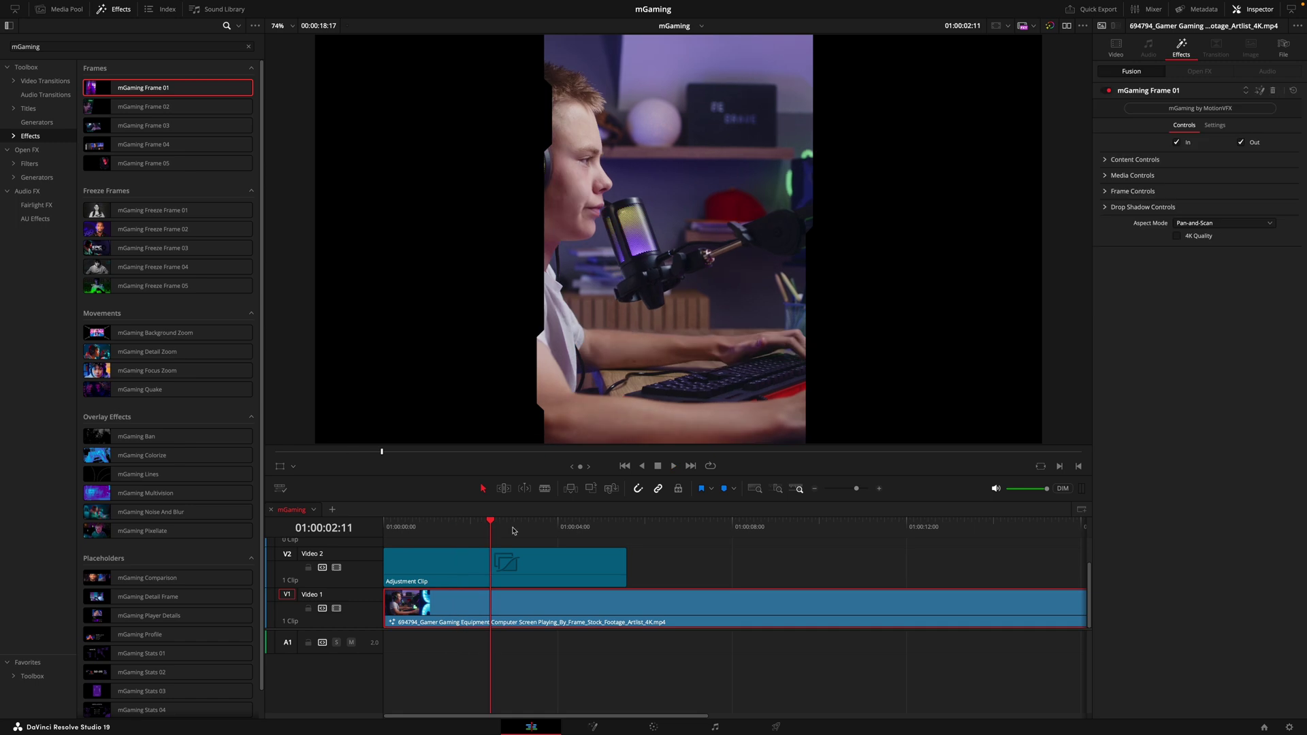
drag(493, 531, 529, 535)
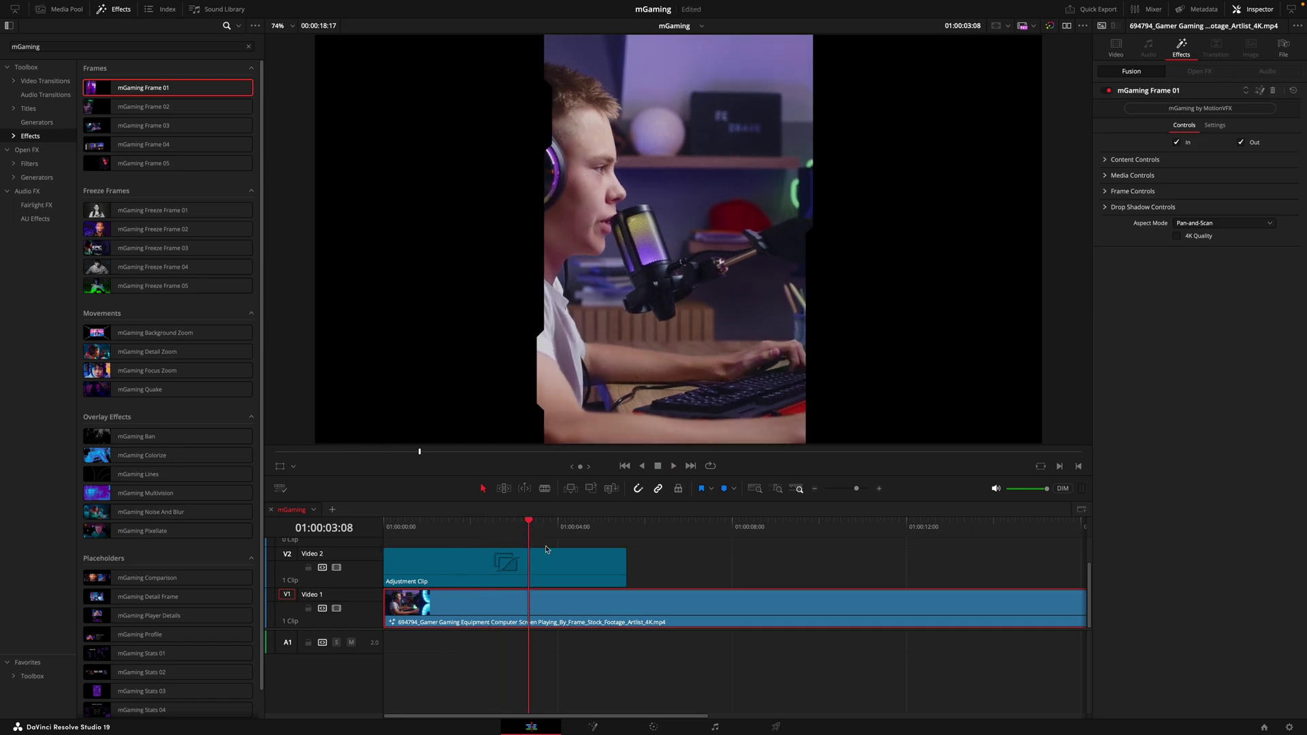
key(shift+bracketleft)
click(1272, 90)
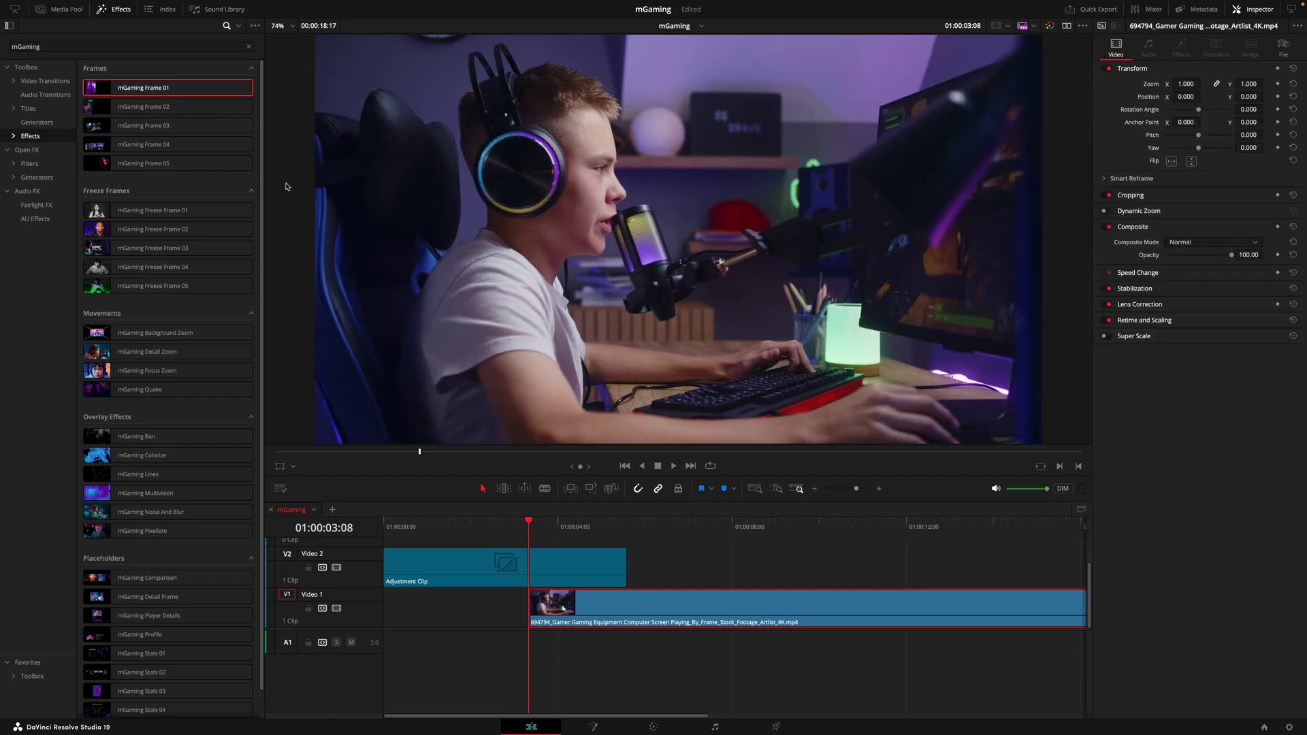
- Move the adjustment clip to the gamer clip's new start and shorten its end
drag(166, 88, 558, 571)
key(space)
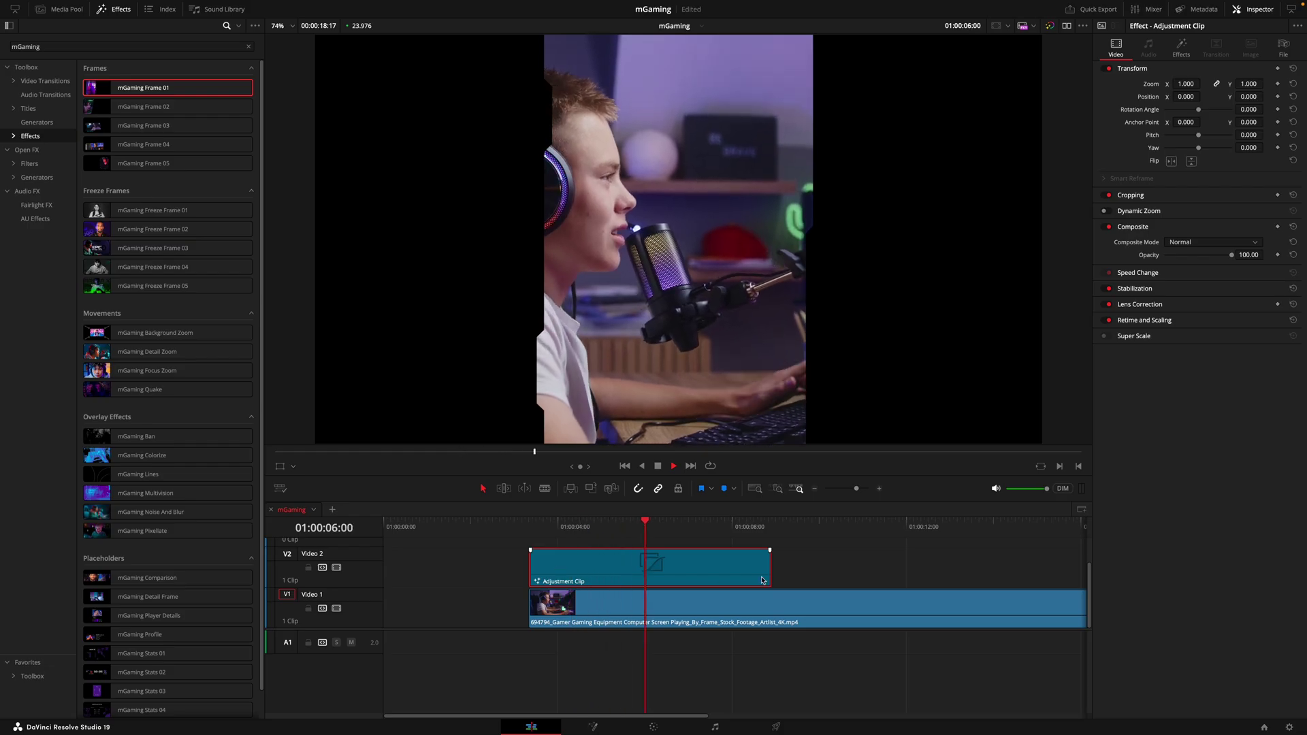
drag(771, 567, 715, 565)
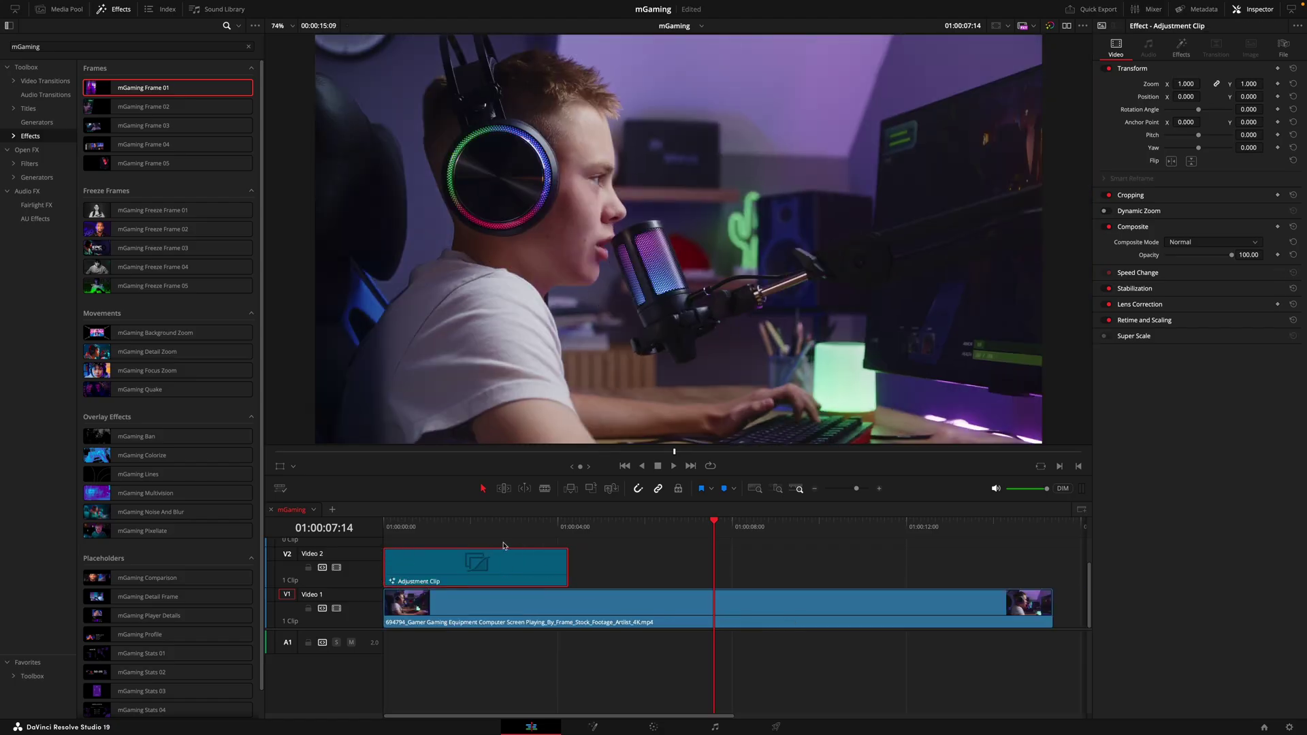
- Play back the opening from the timeline start to review the vertical Frame 01 look
click(495, 540)
click(385, 534)
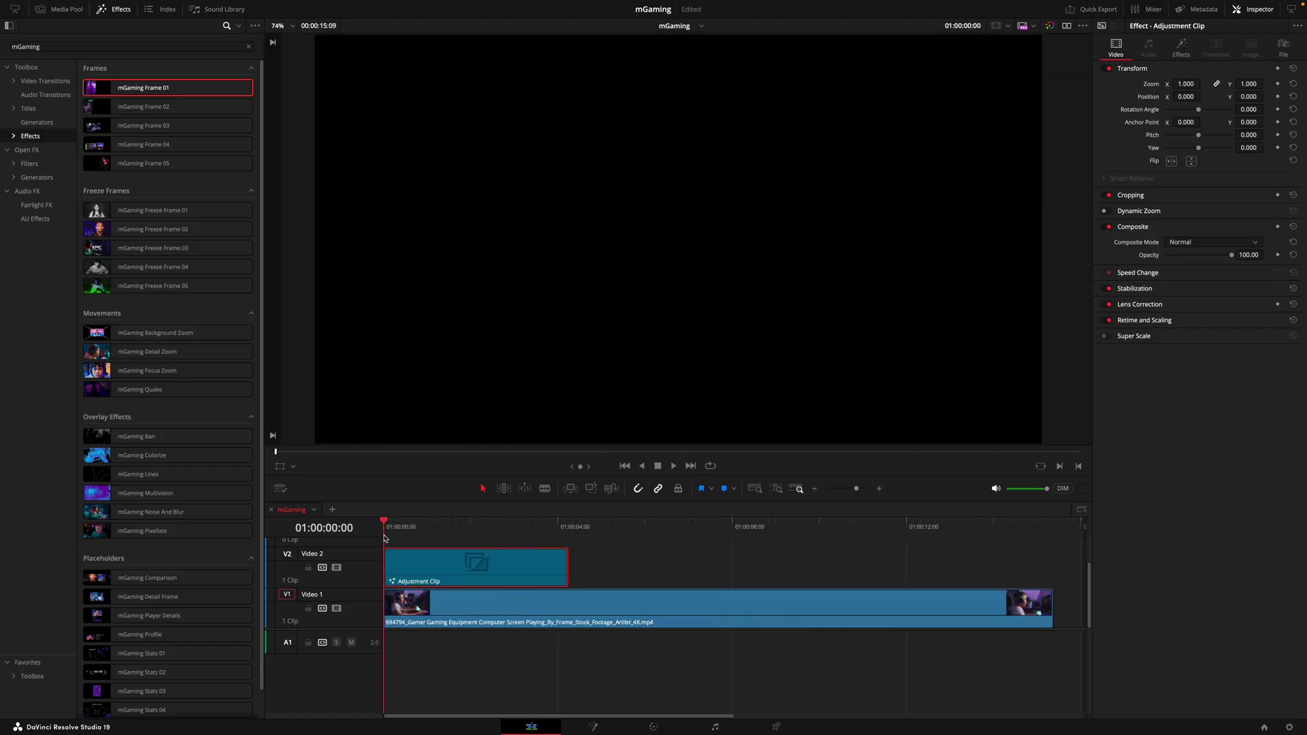
key(space)
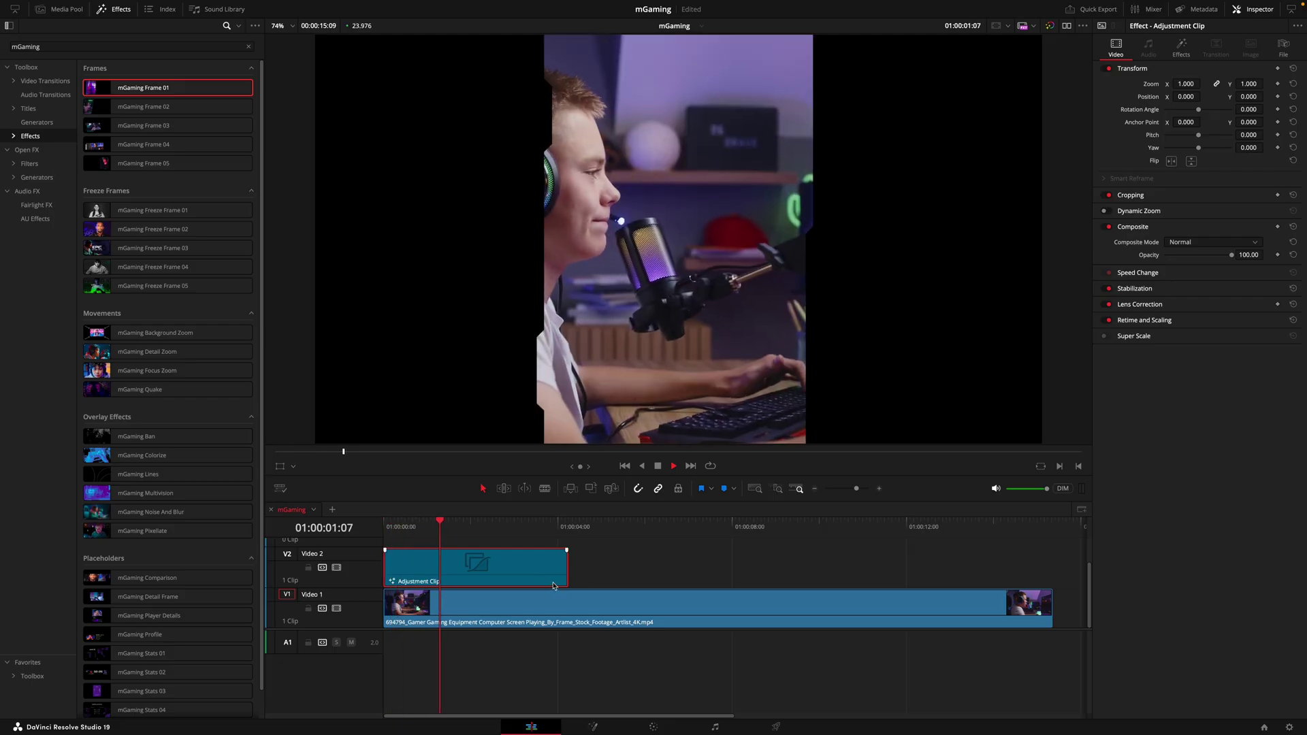
key(space)
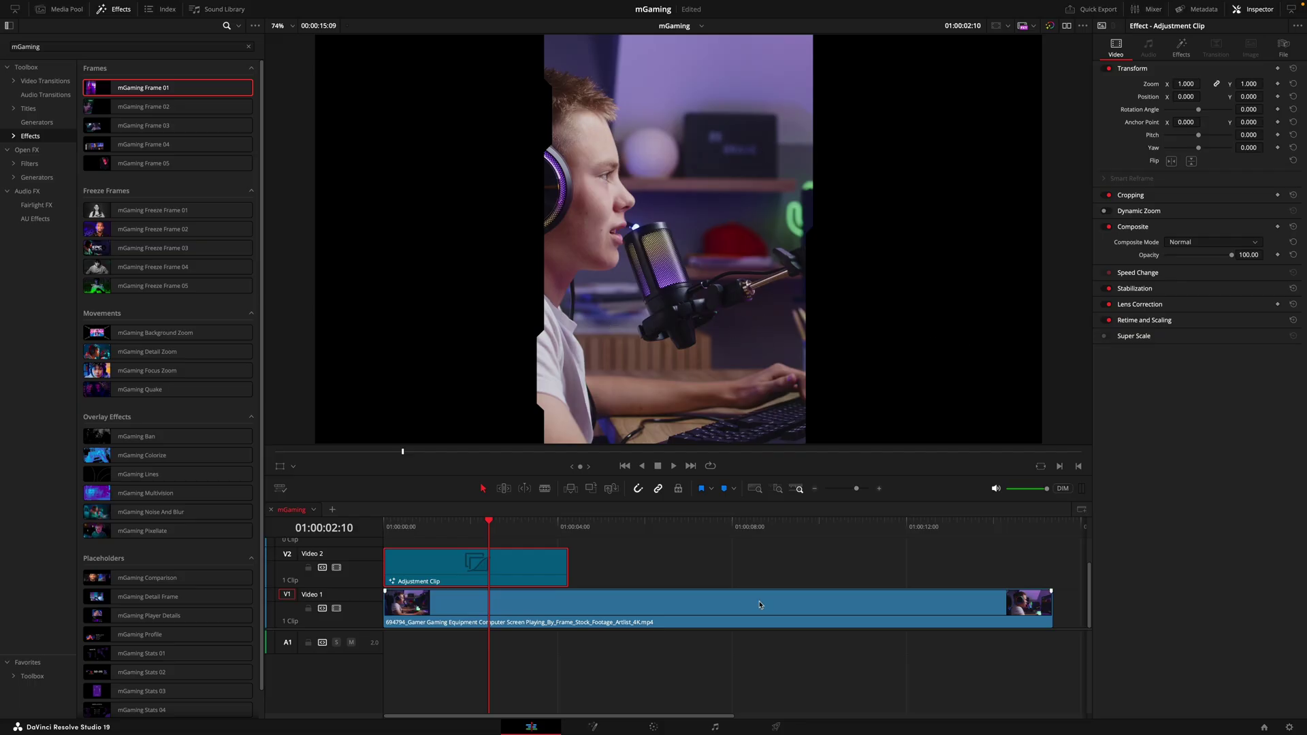
- Shift the footage right via Frame 01's Media Position X, then apply mGaming Frame 02 instead
click(1181, 46)
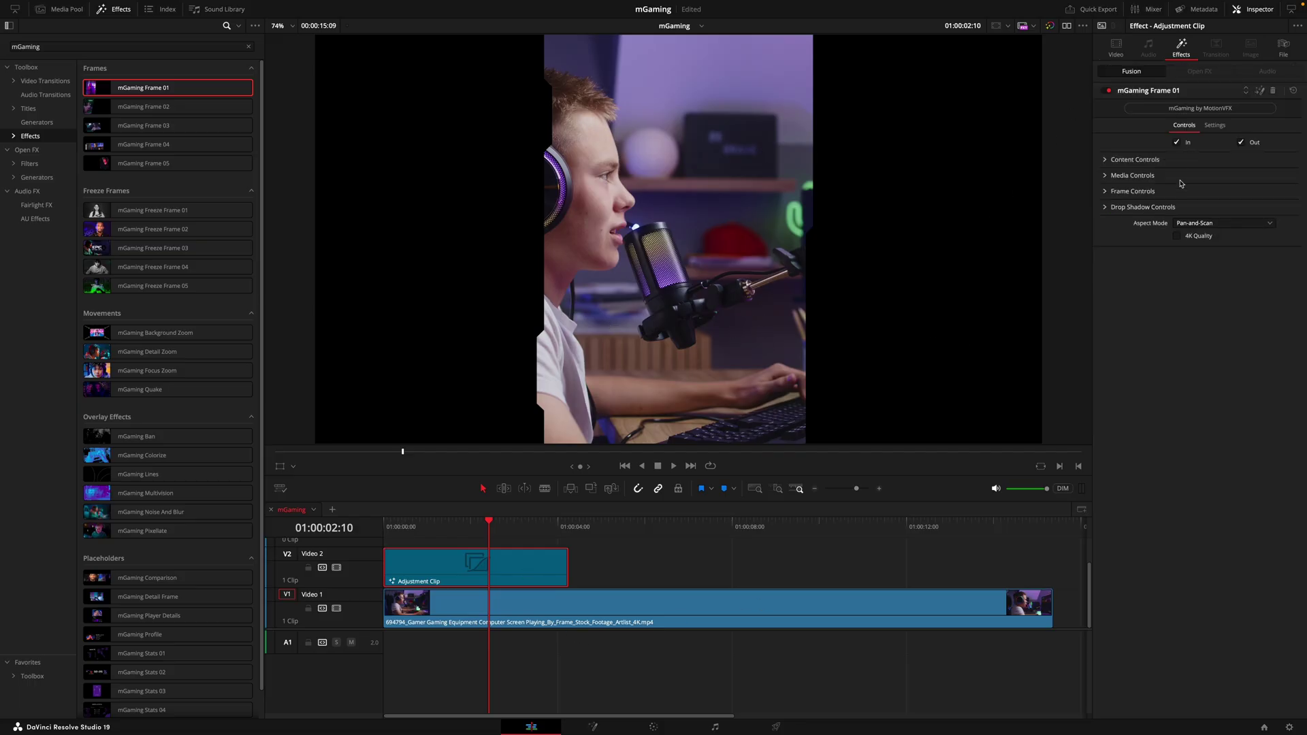
click(1132, 175)
drag(1195, 189, 1267, 192)
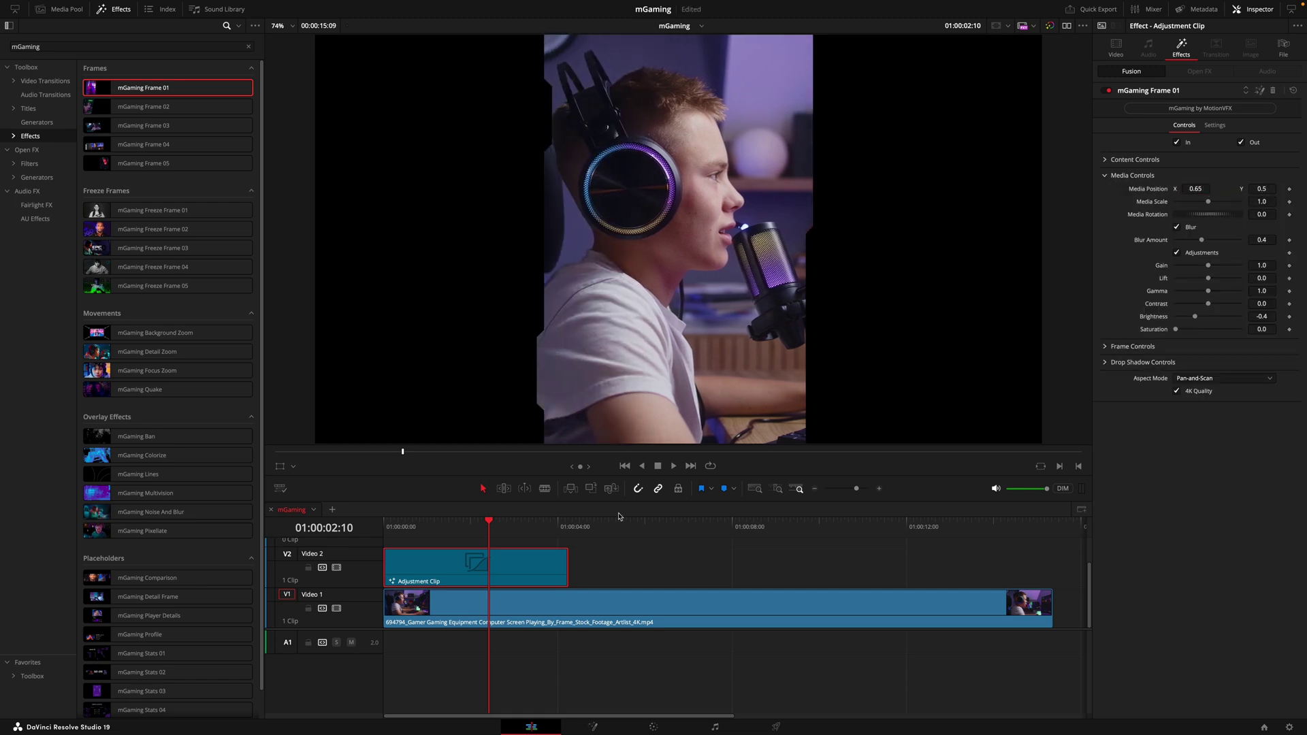
drag(143, 106, 480, 578)
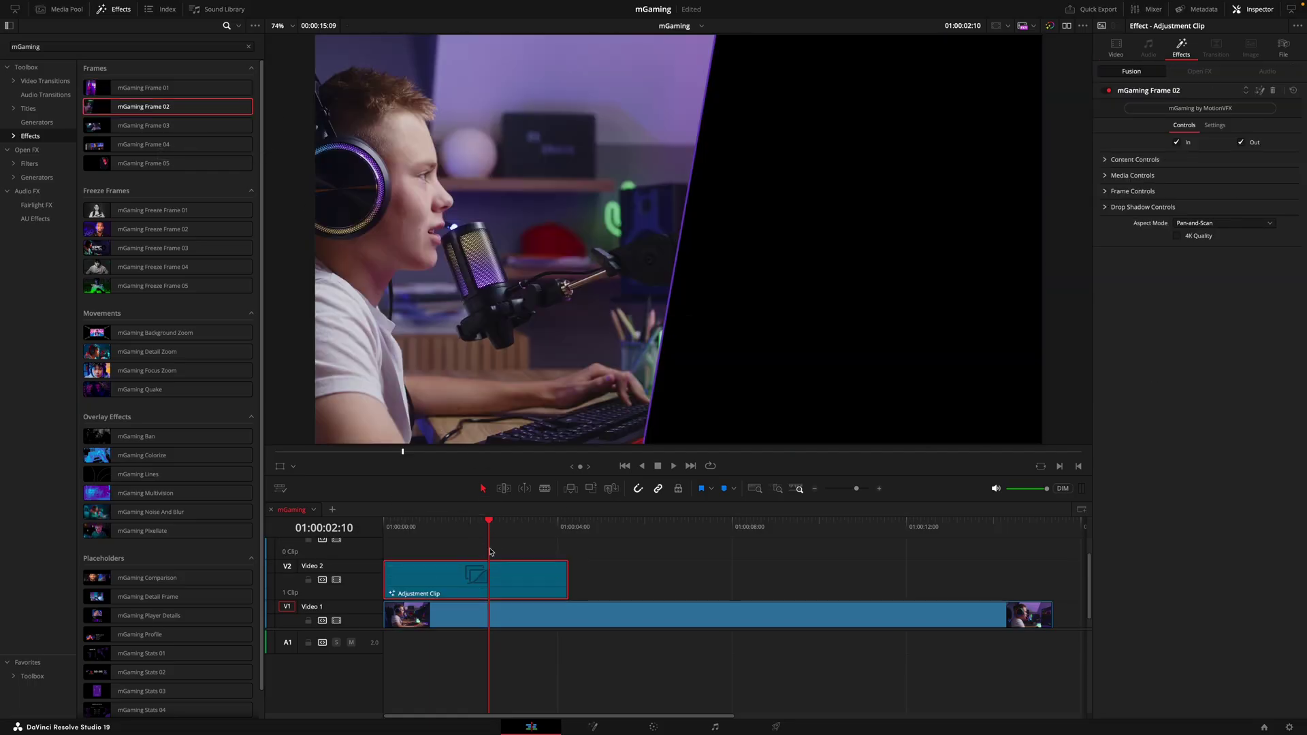
- Slide the footage right with Media Position X, then delete the adjustment clip
click(1105, 176)
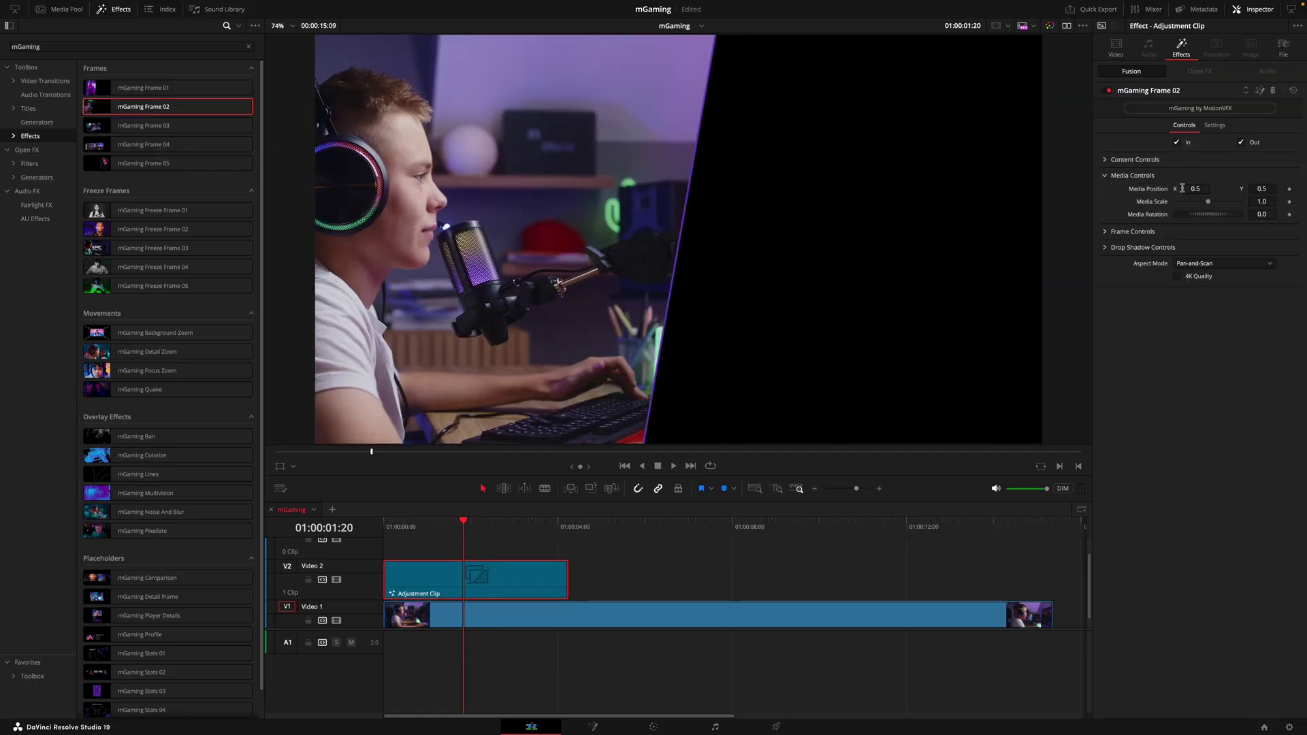
drag(1182, 188, 1268, 193)
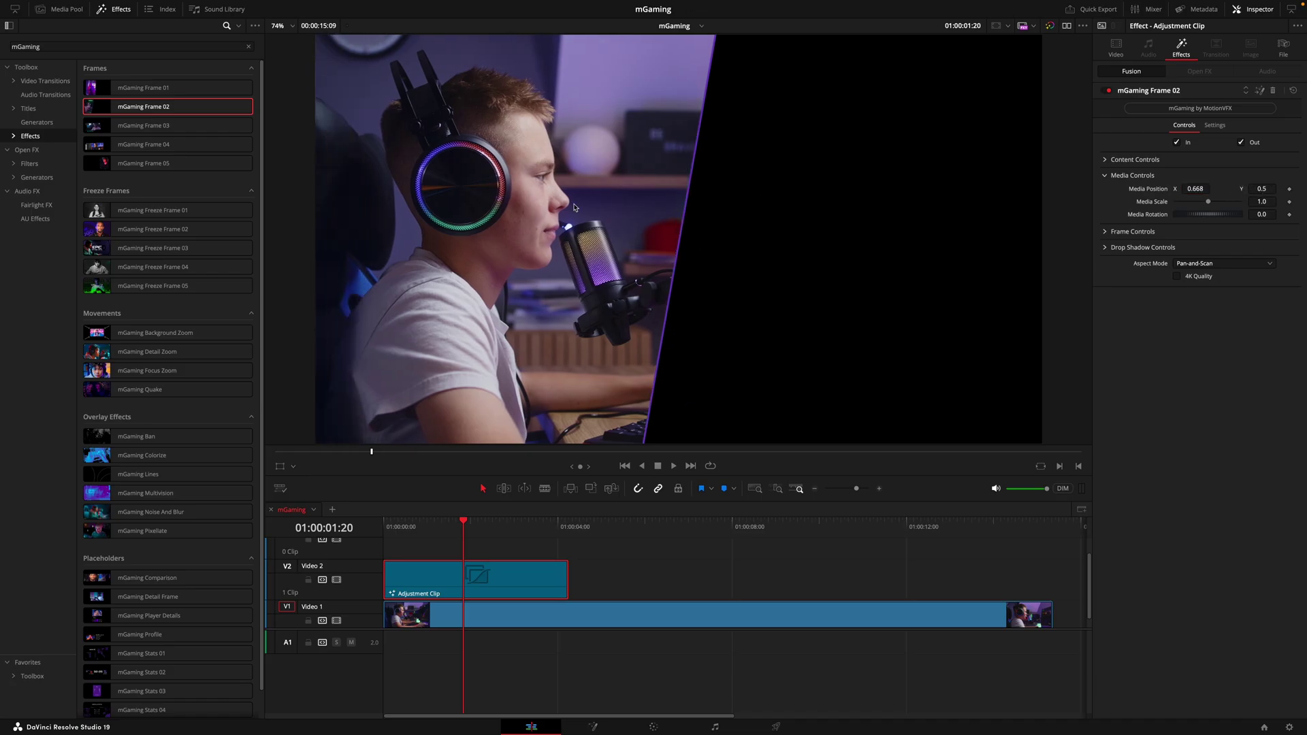
drag(499, 550, 439, 529)
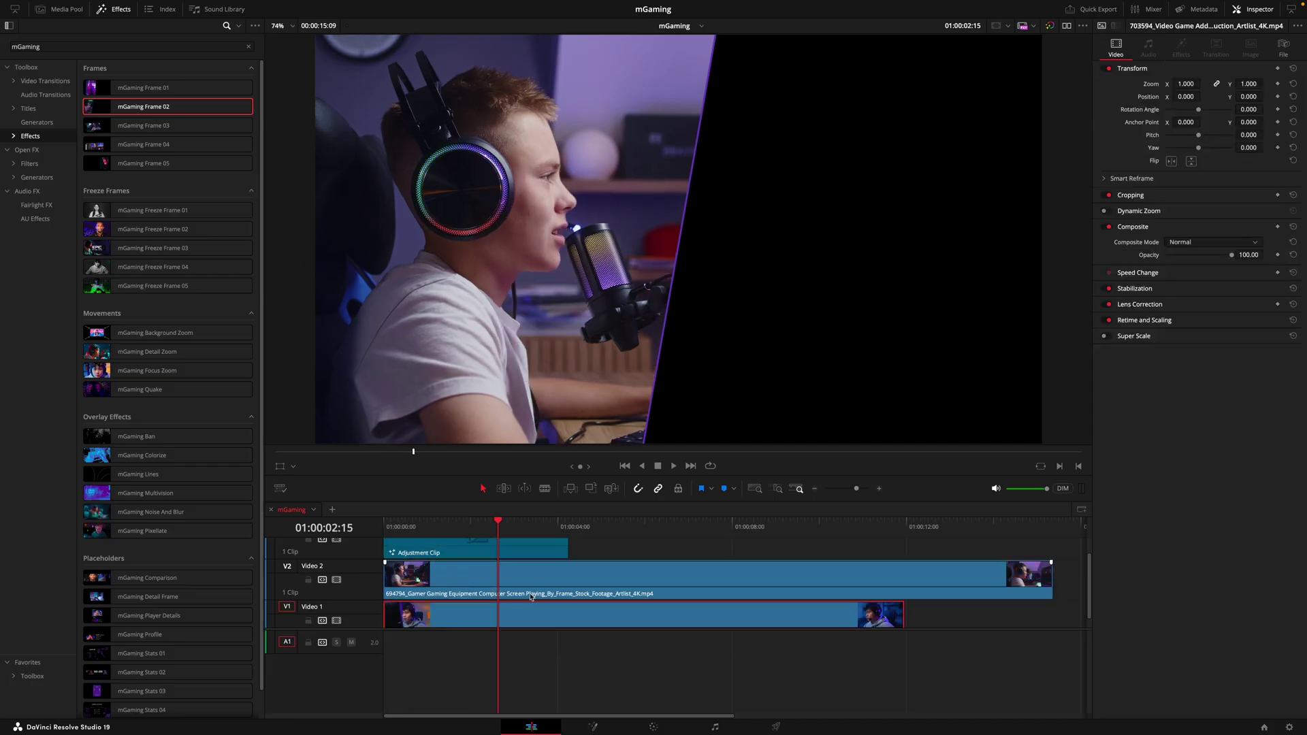
click(494, 555)
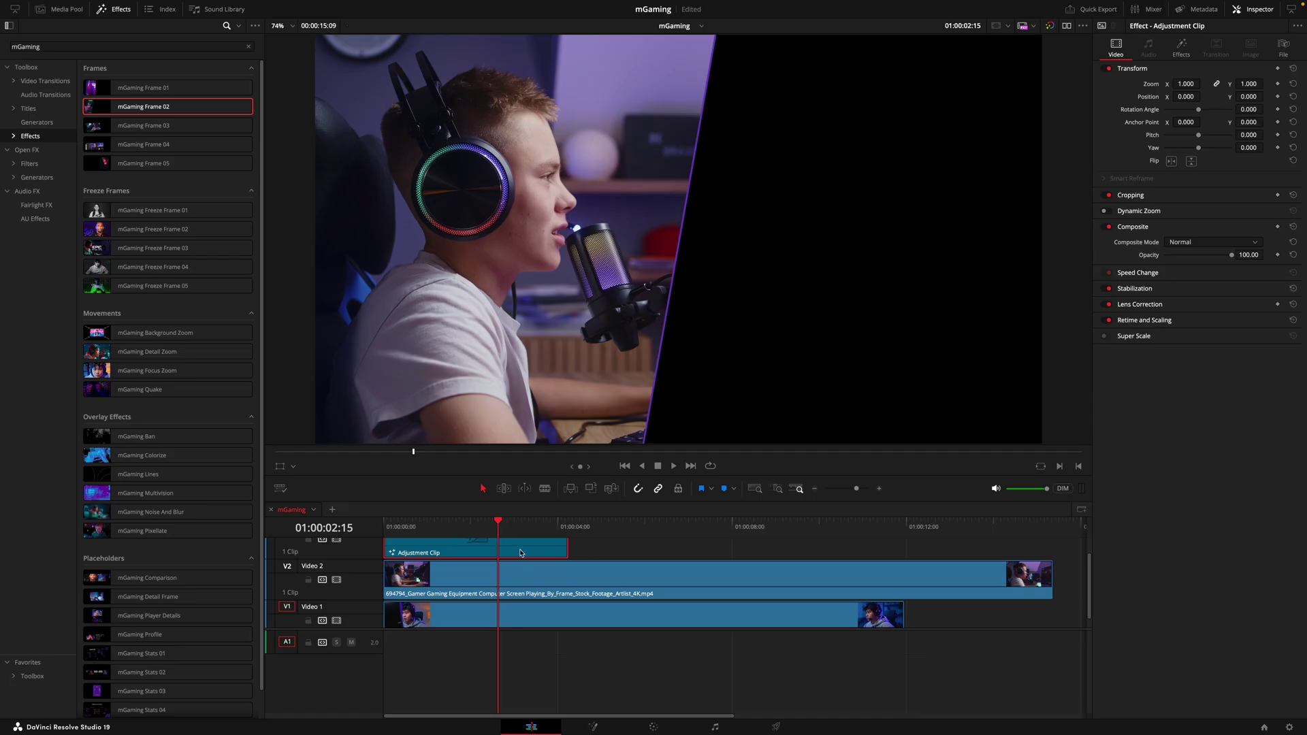
key(Delete)
- Select the gamer clip on Video 2 and save the project with Ctrl+S
click(517, 570)
key(ctrl+s)
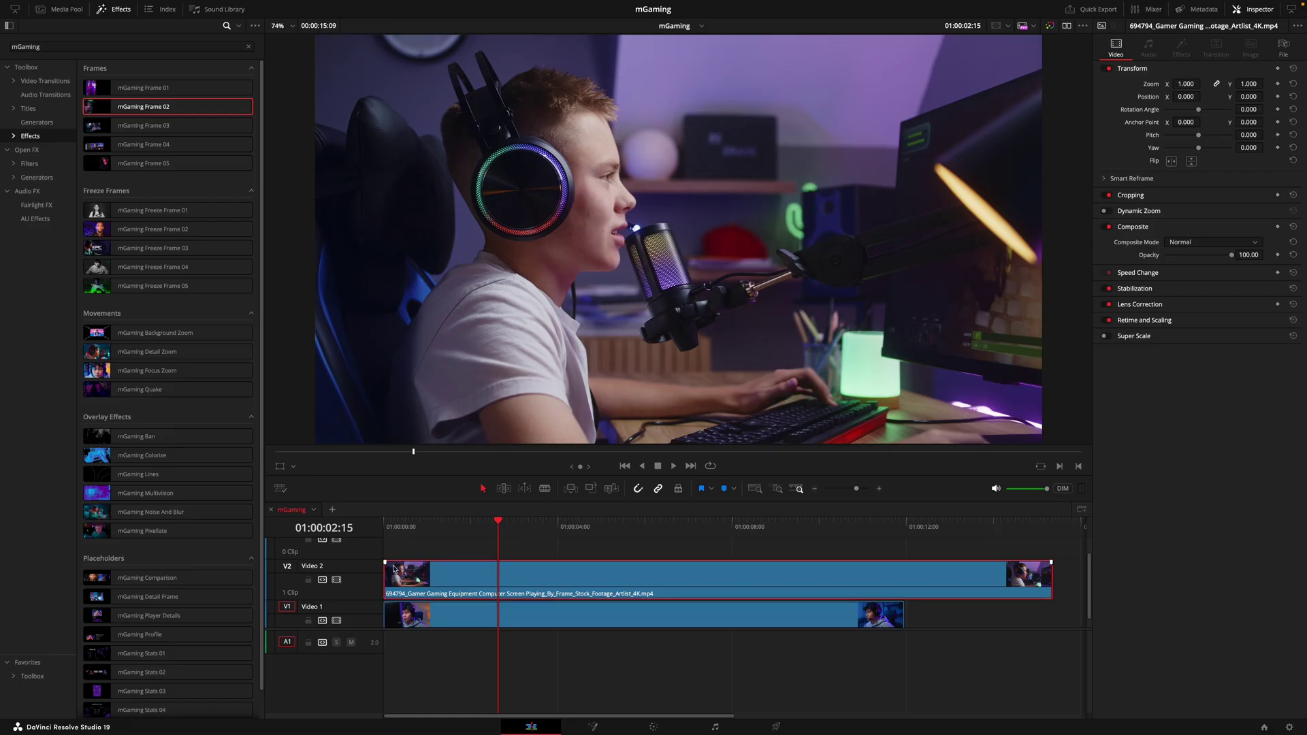
click(390, 548)
click(392, 522)
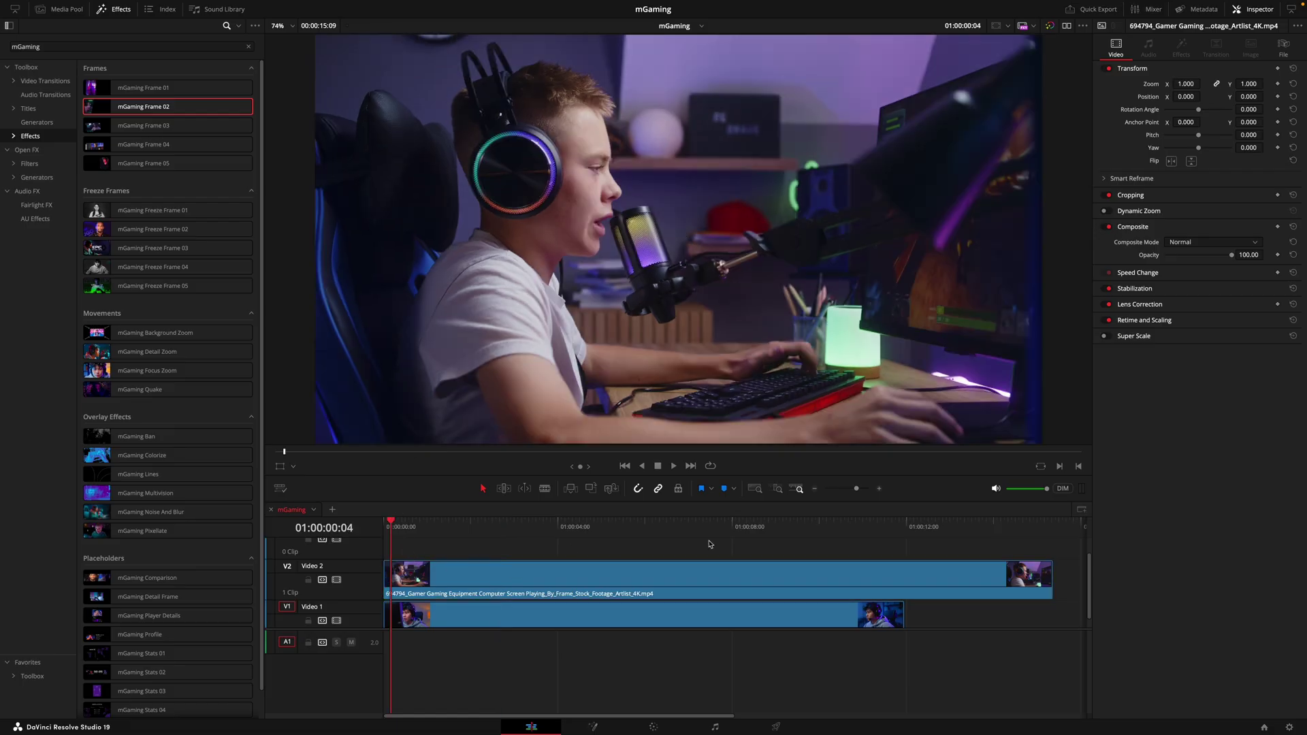
- Trim the Video 2 clip to end with Video 1 and make it Compound Clip 1
drag(1051, 579, 904, 578)
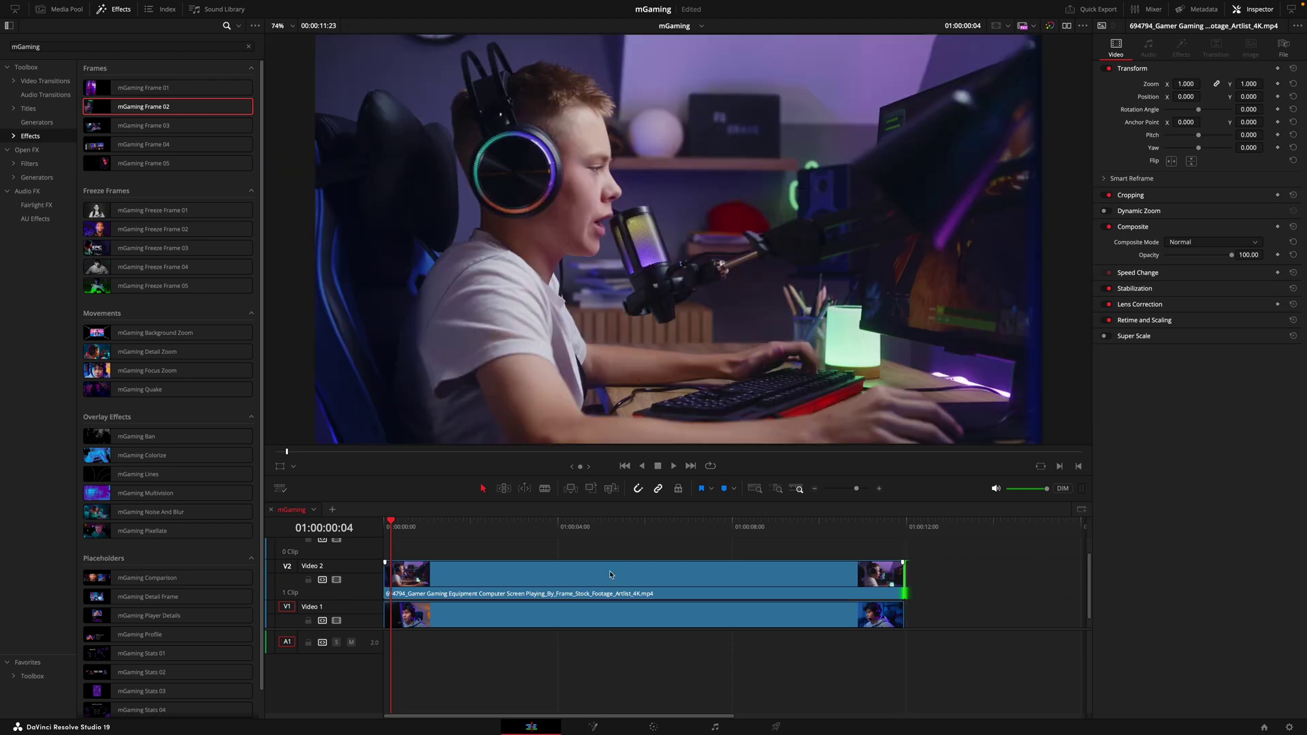
right_click(399, 579)
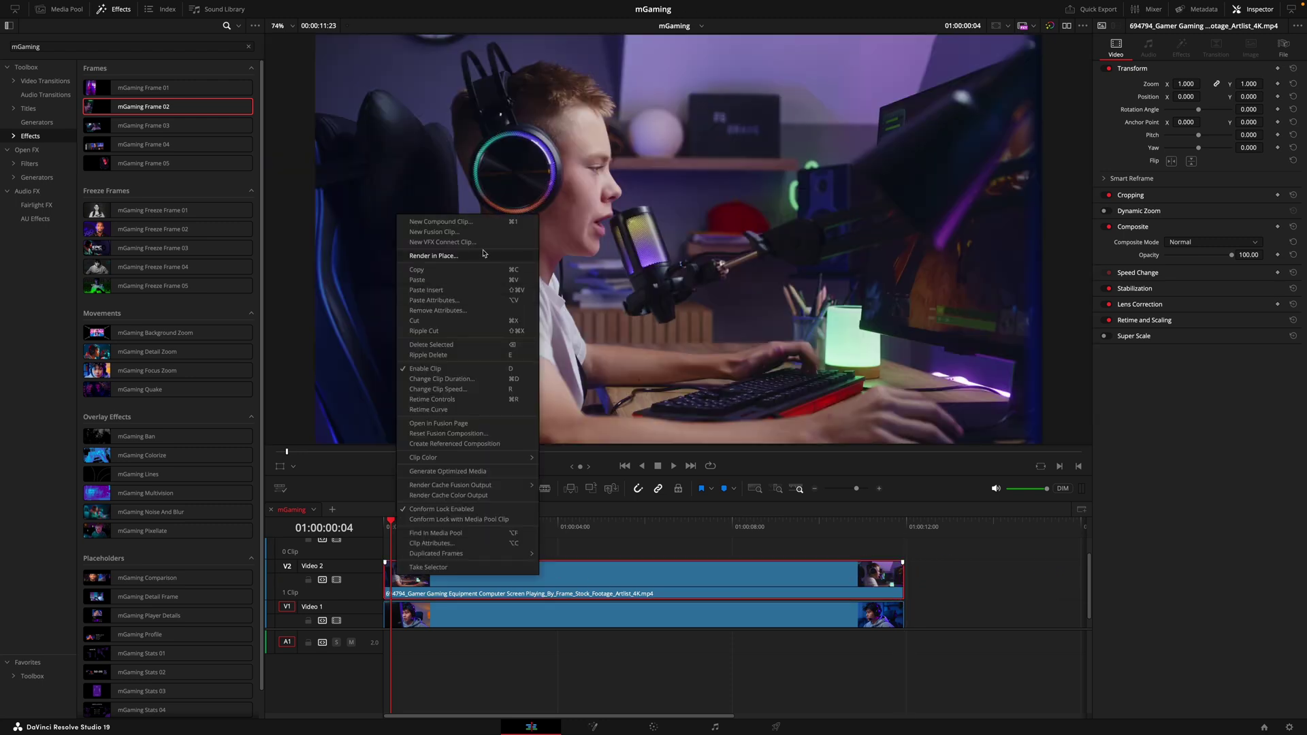
click(449, 222)
click(724, 396)
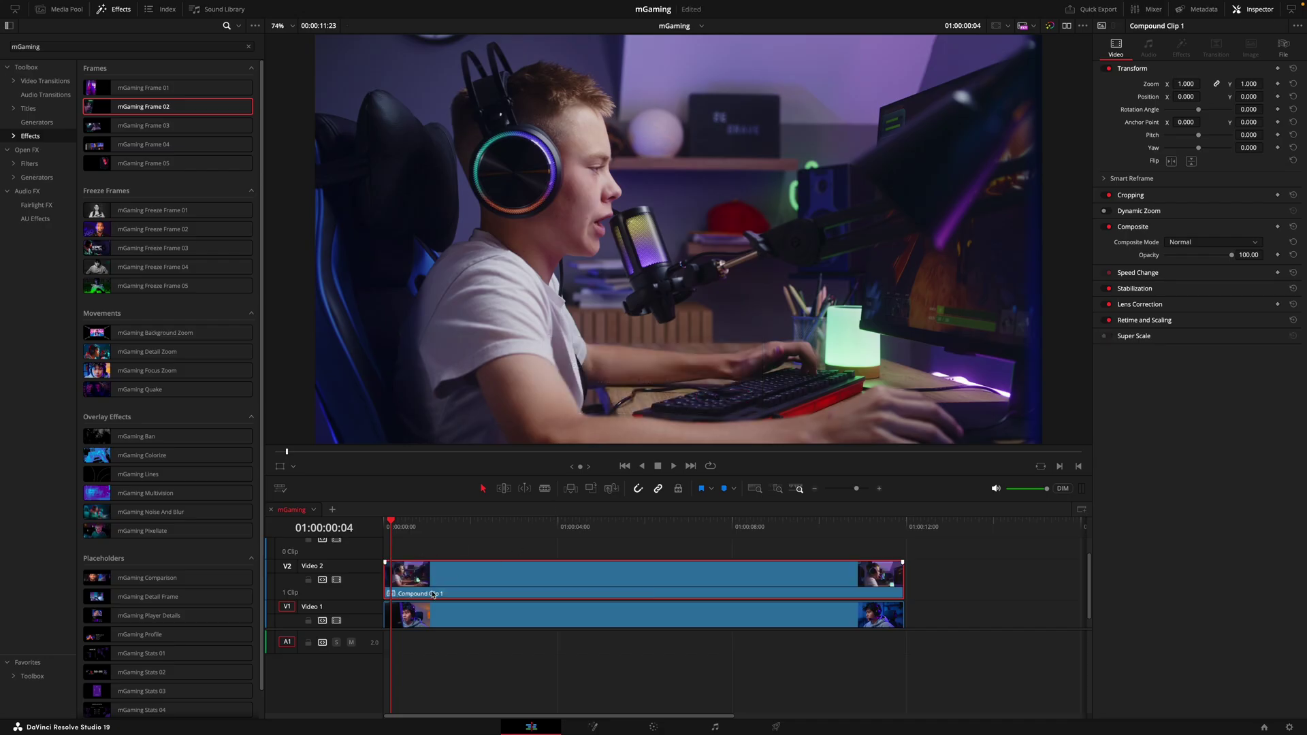
- Open Compound Clip 1 in its own timeline, then return to the main mGaming timeline
drag(392, 534, 384, 528)
drag(897, 579, 953, 584)
click(851, 572)
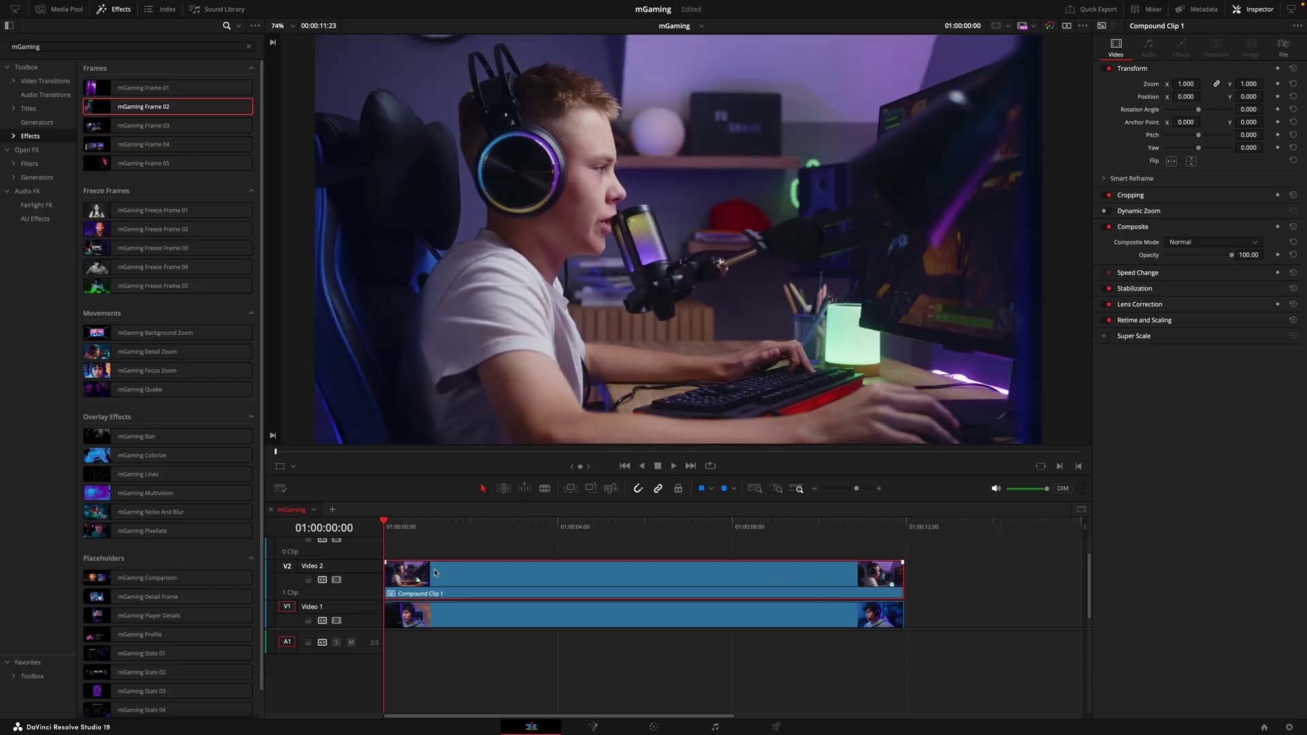
right_click(792, 576)
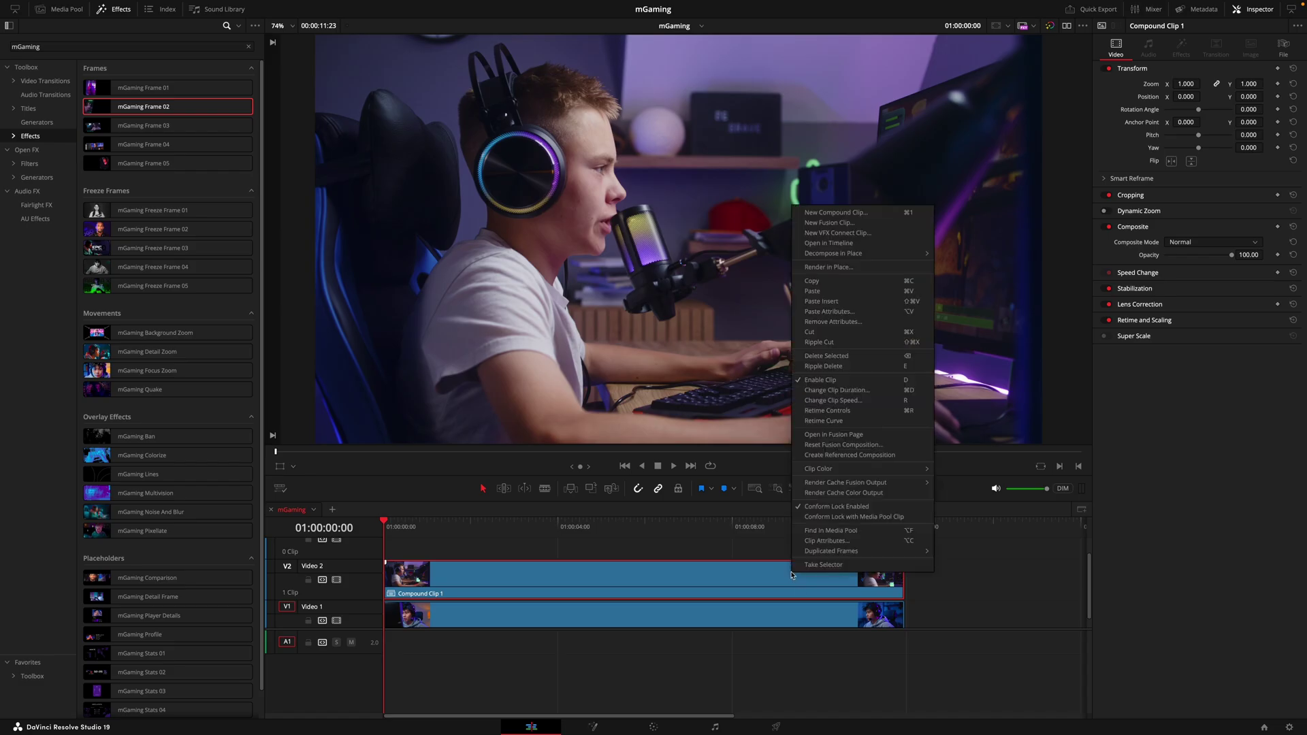
click(829, 243)
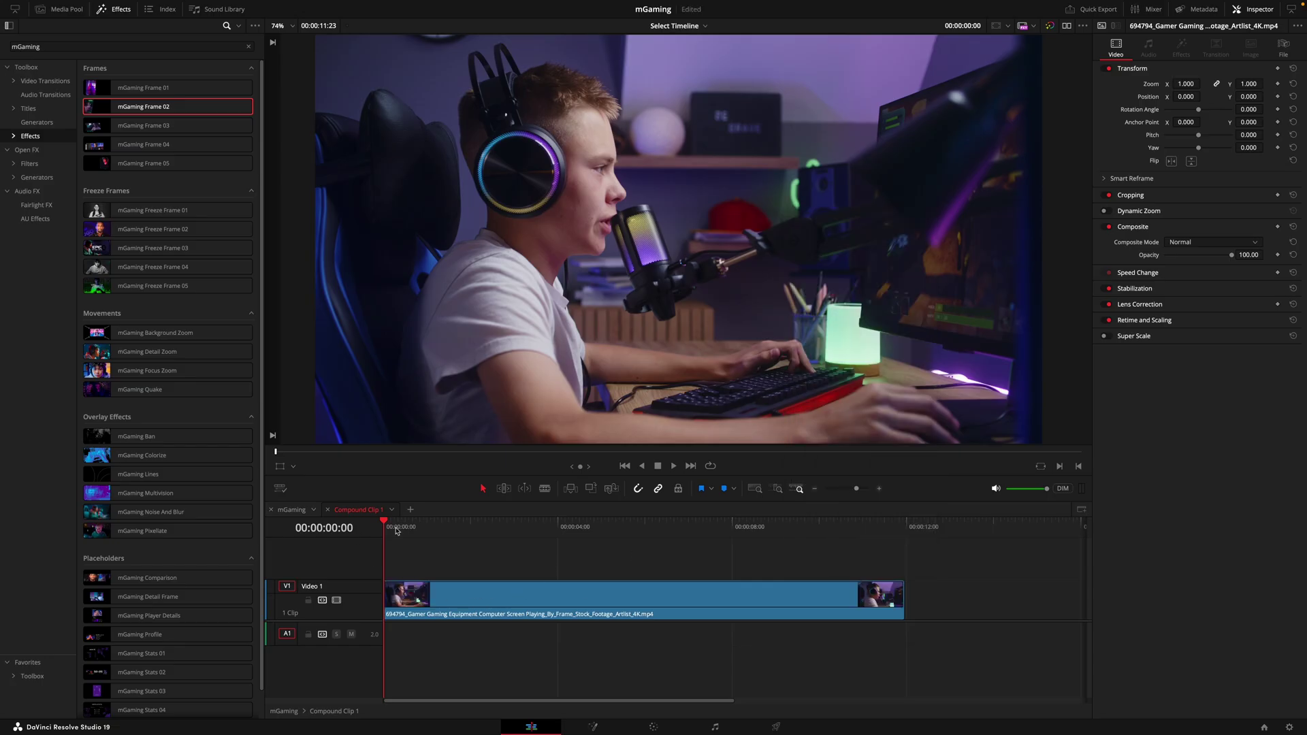
click(328, 510)
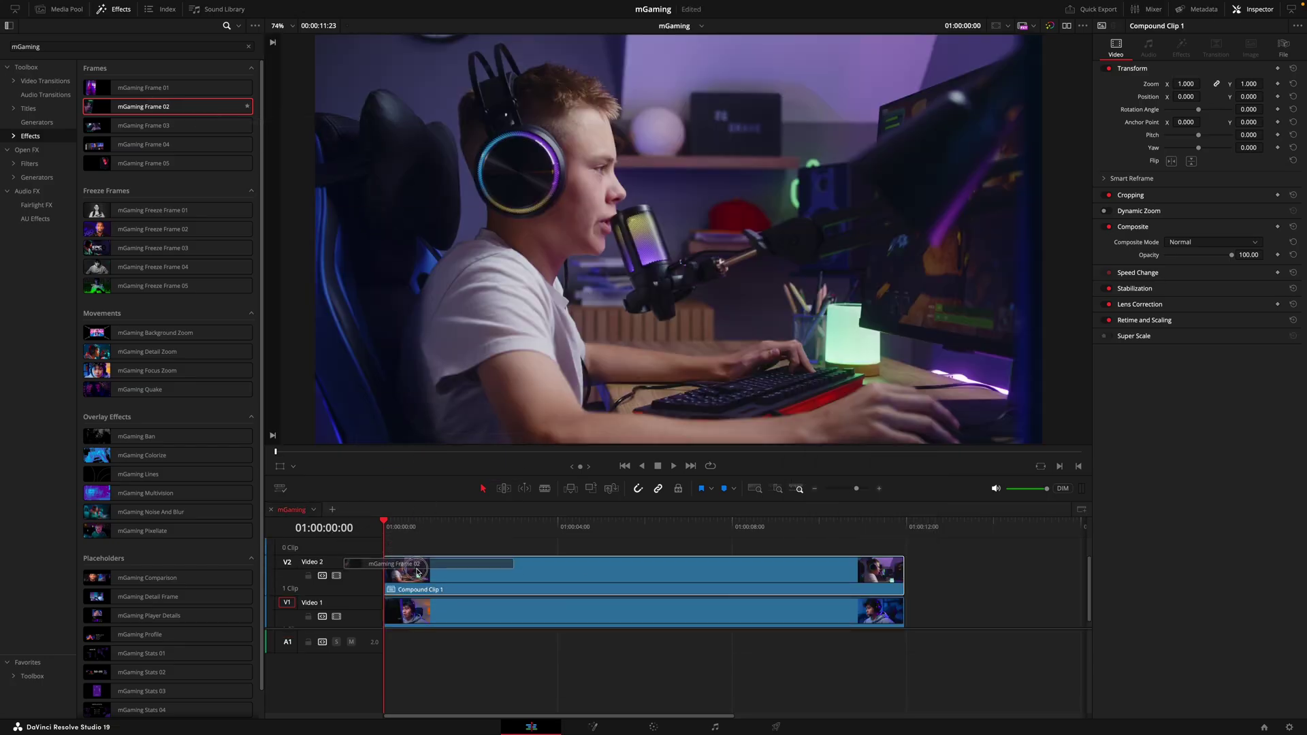
- Preview the Frame 02 split-screen and expand the frame effect's content and media settings
key(space)
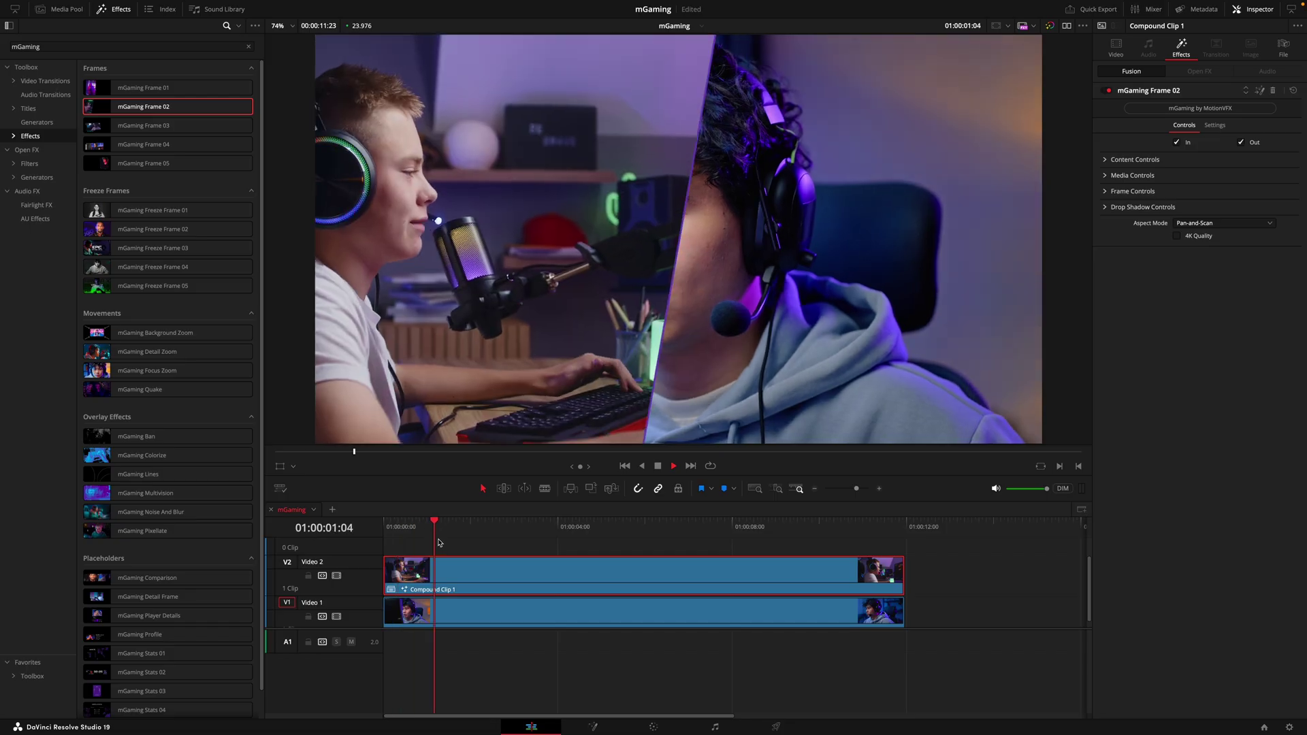
key(space)
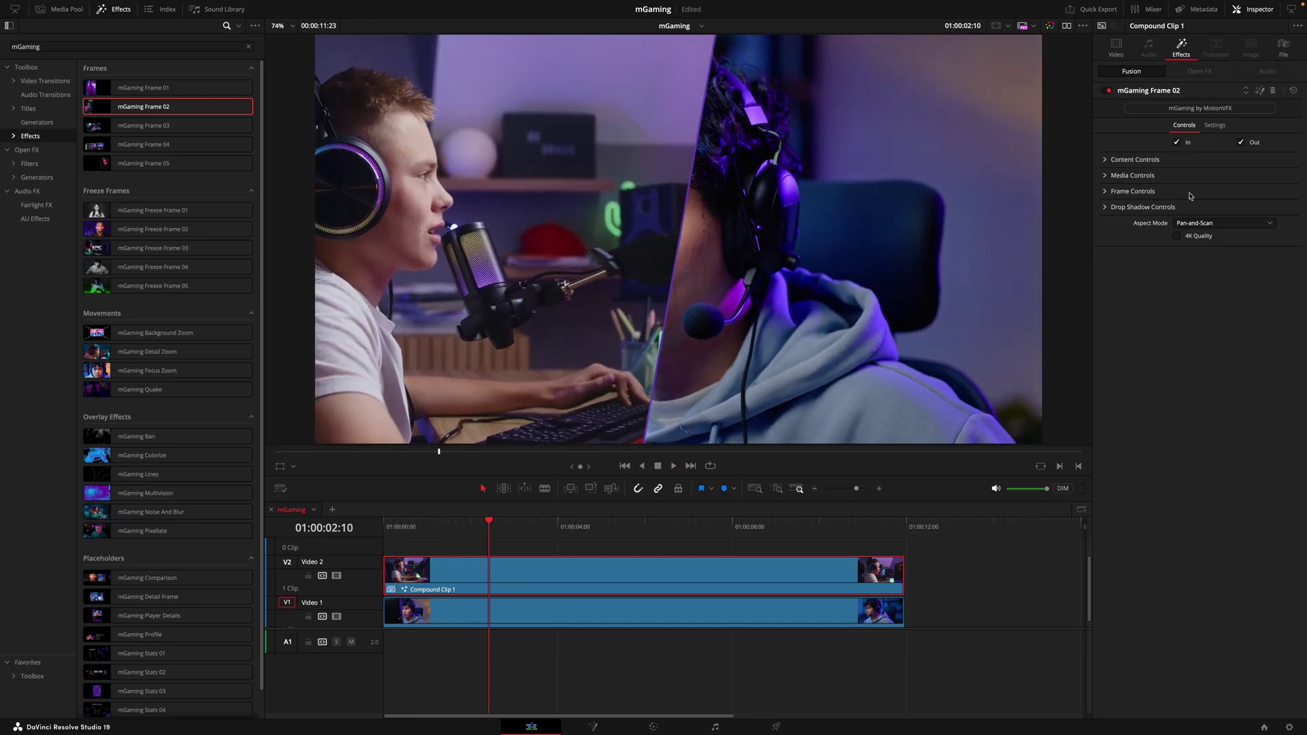
click(1115, 175)
click(1115, 160)
scroll(946, 565, down, 1)
key(space)
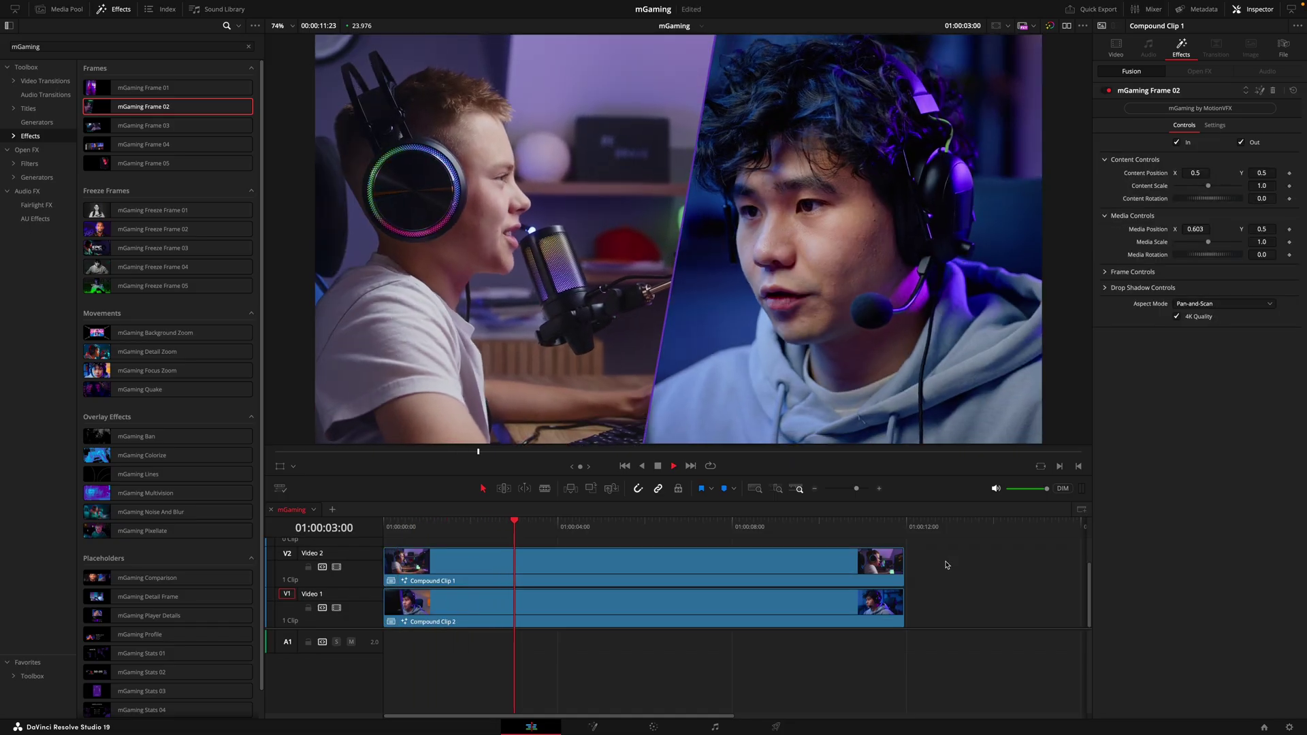
key(space)
- Move both compound clips up one track, freeing Video 1
key(ctrl+a)
scroll(798, 575, up, 1)
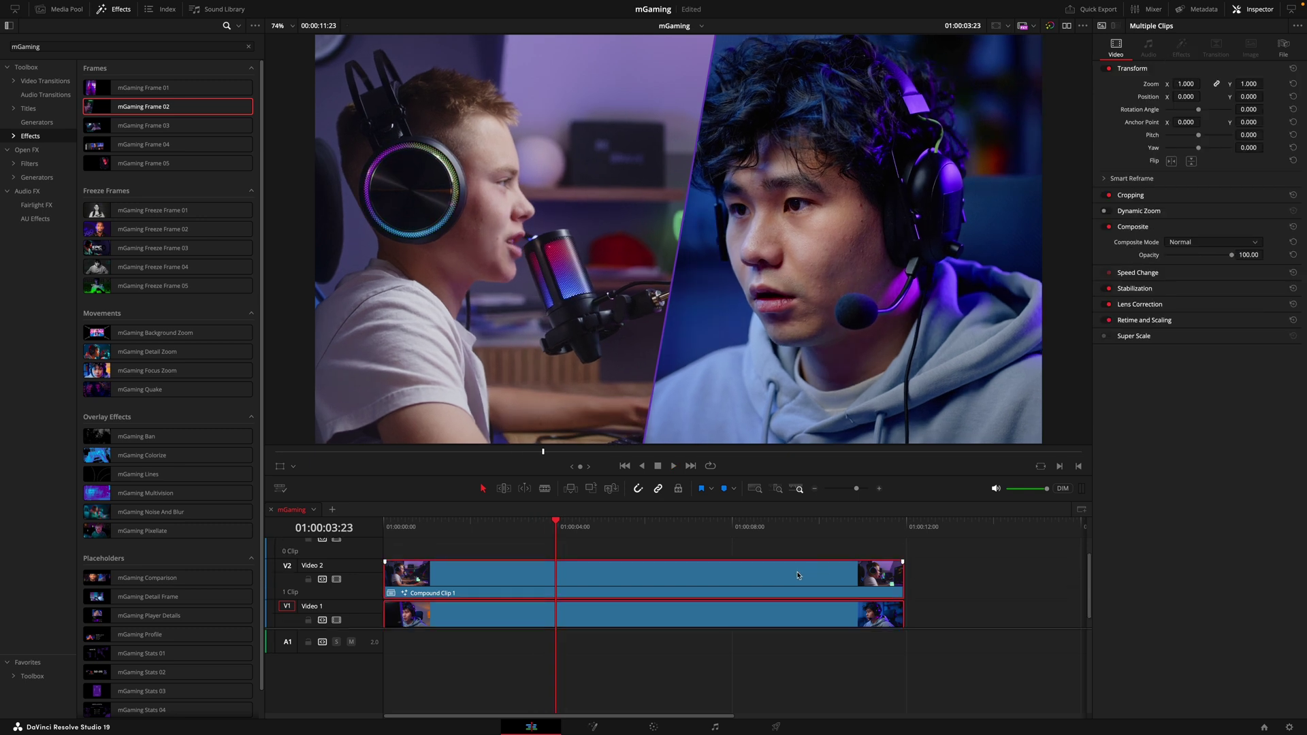
drag(460, 565, 463, 556)
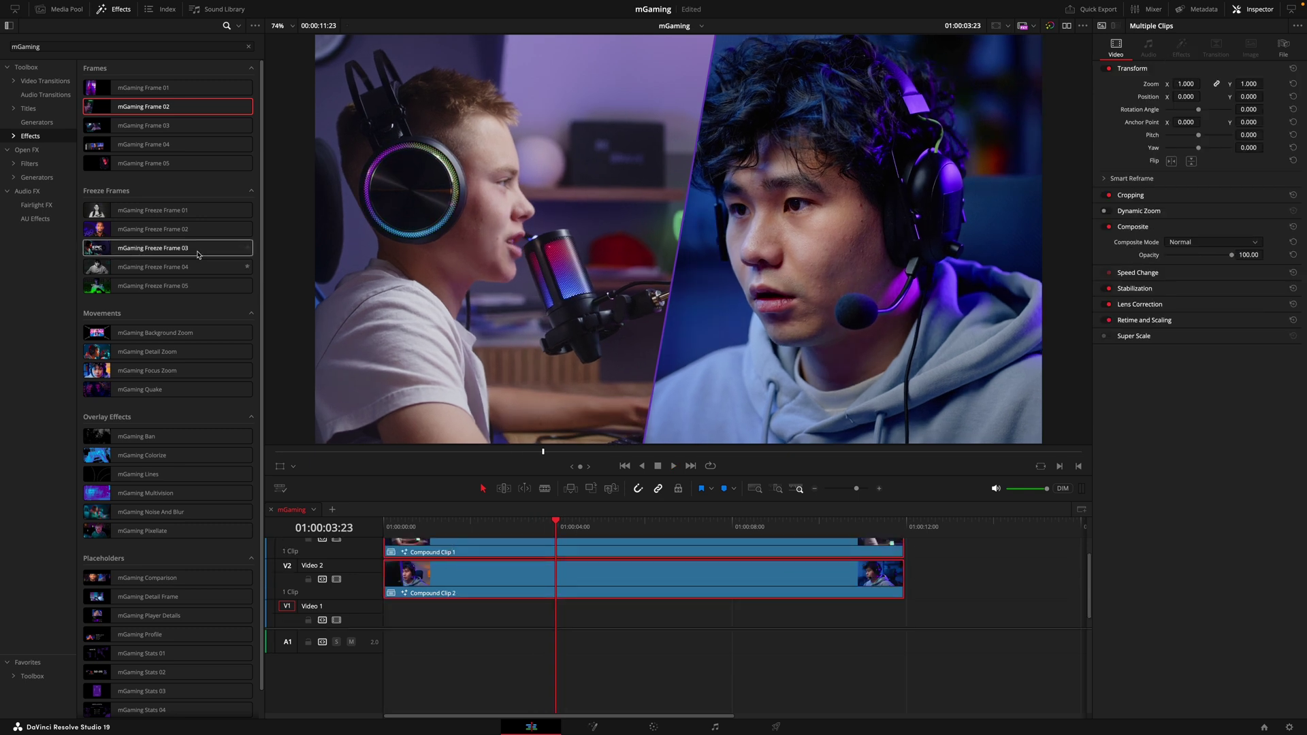
- Place the mGaming Modern background on Video 1 and extend it to the clips' end
click(28, 109)
key(Home)
key(space)
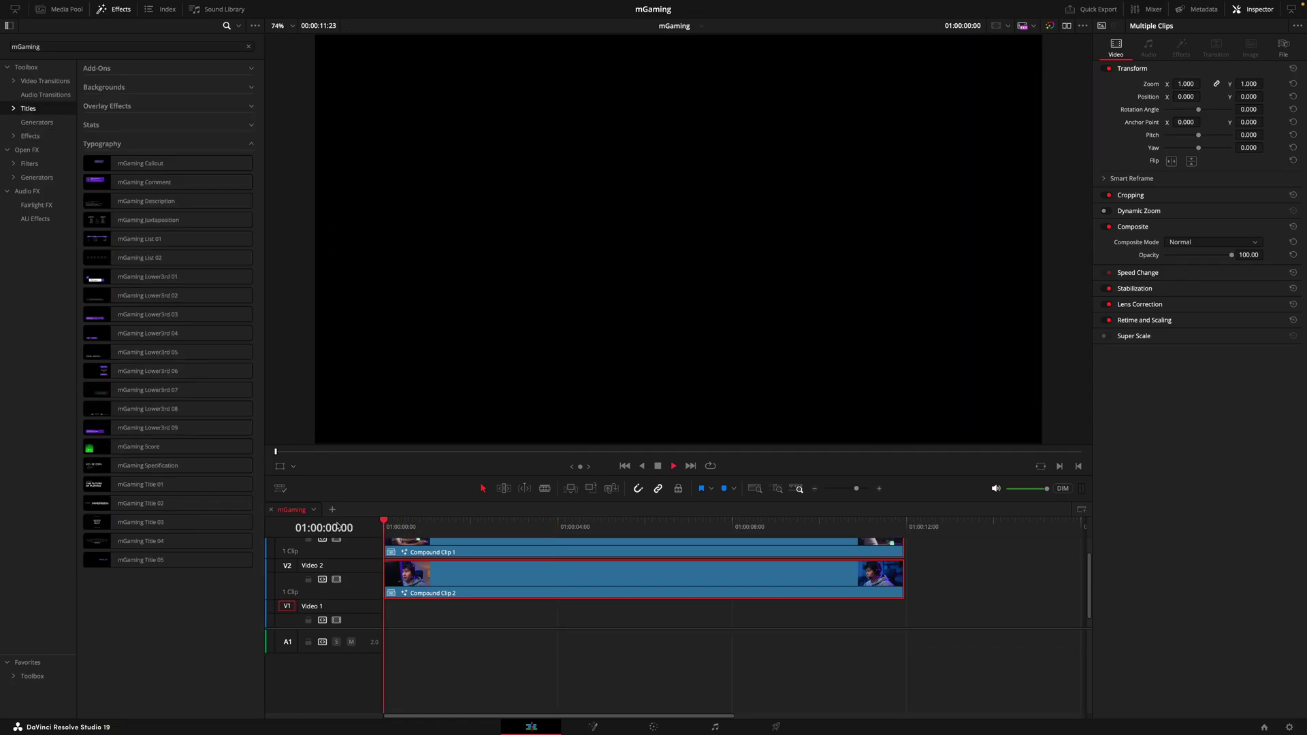
key(space)
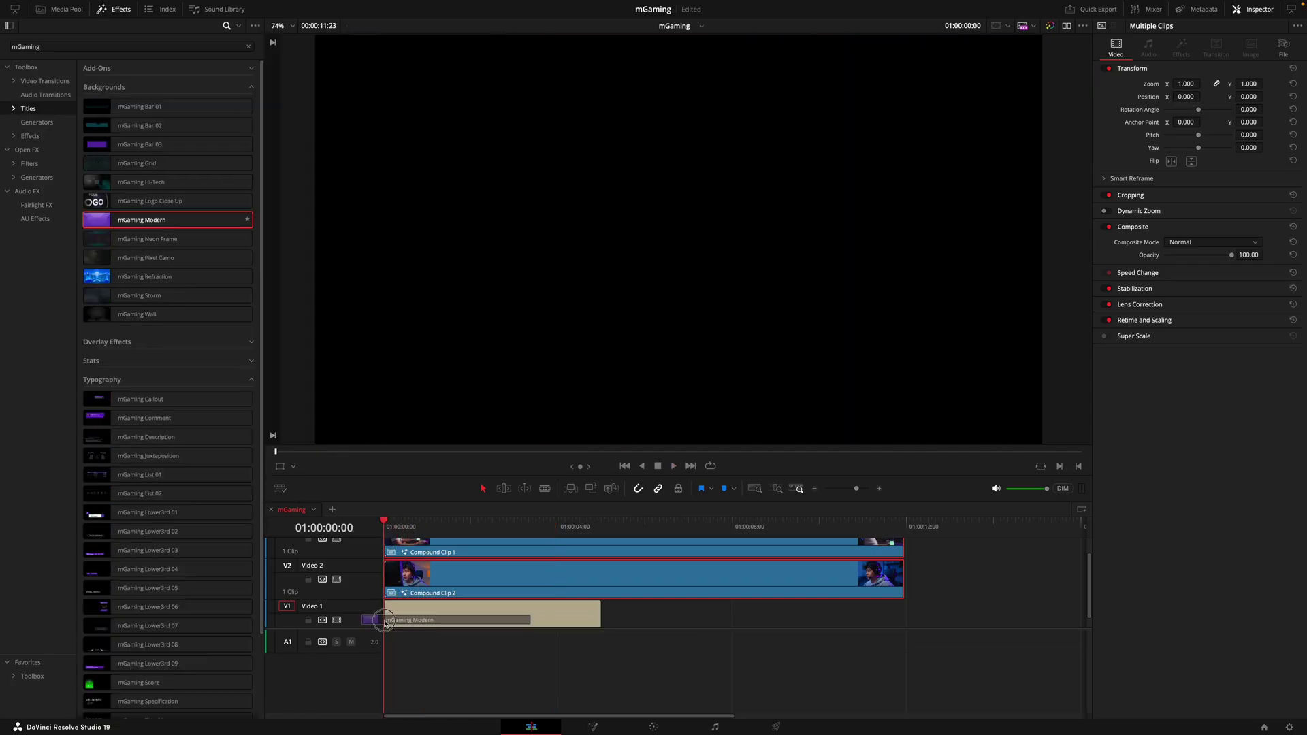
drag(621, 623, 618, 624)
drag(872, 612, 903, 612)
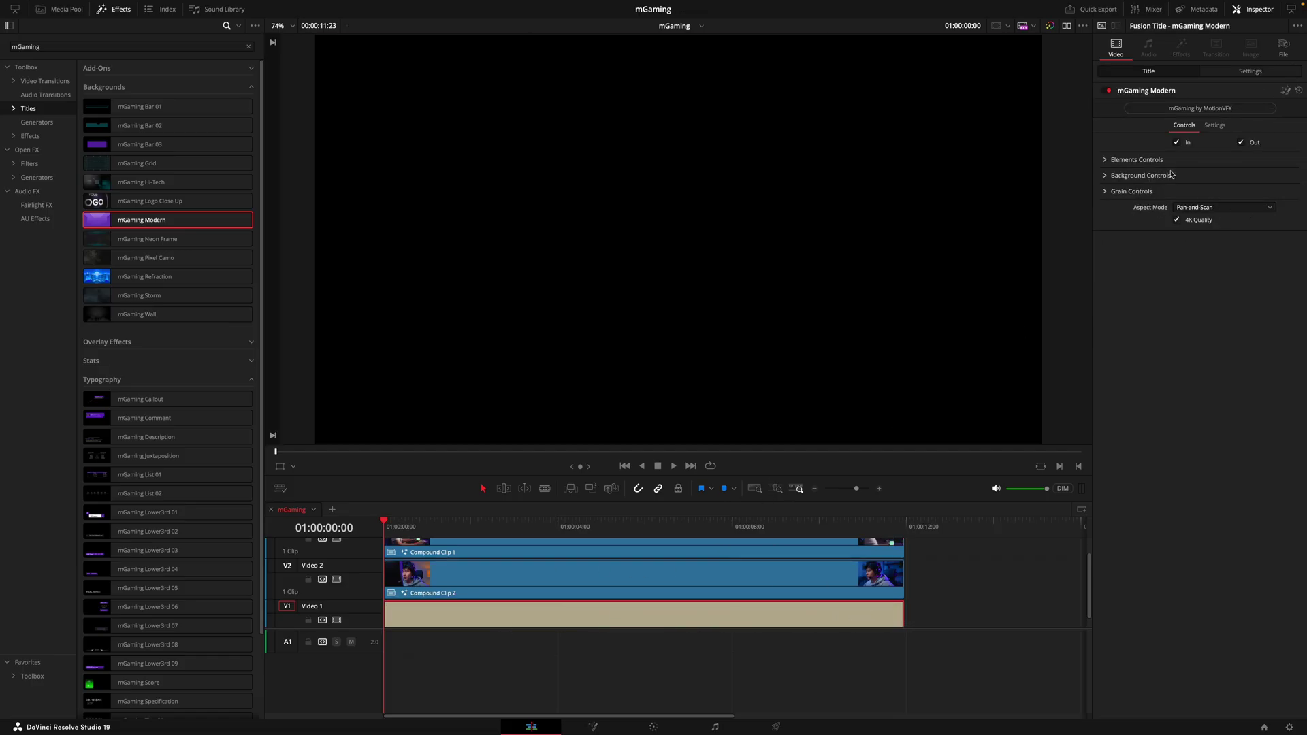
- Turn off the background's In and Out animations, check its grain settings, and preview
click(1176, 142)
click(1240, 142)
click(878, 580)
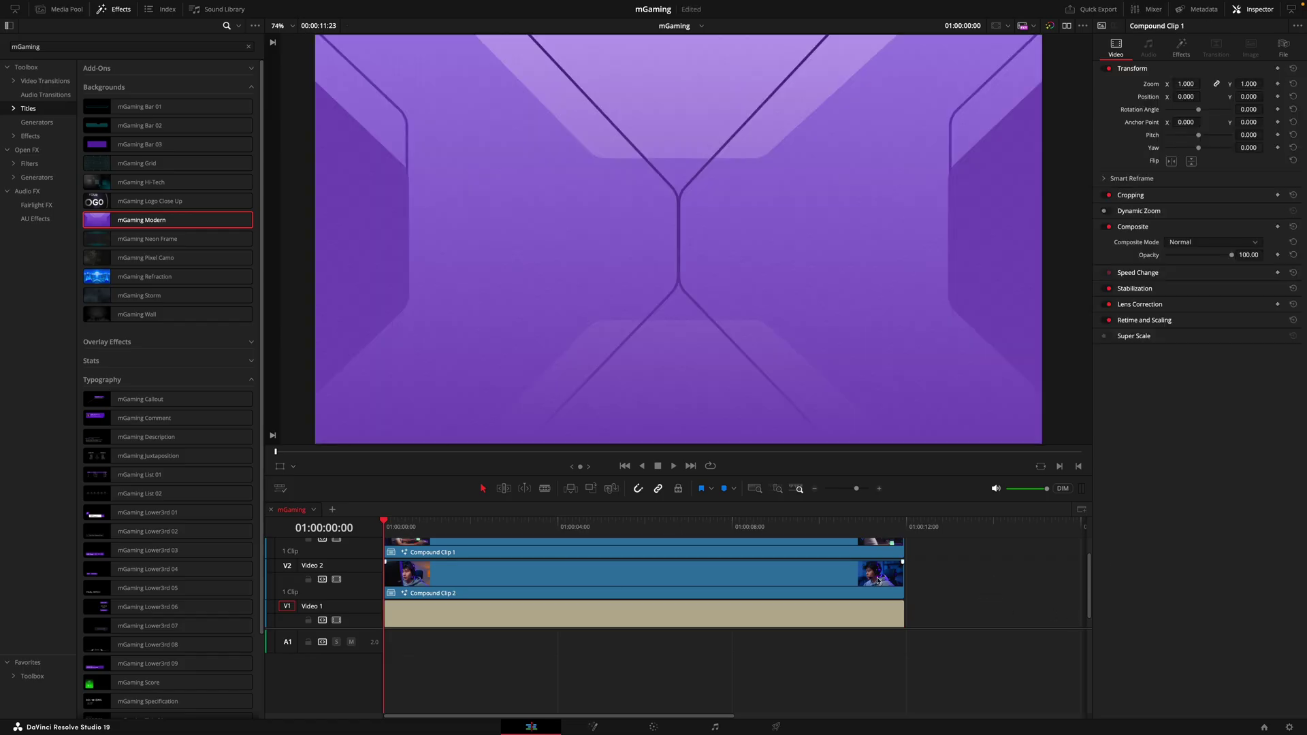
click(853, 424)
click(1106, 192)
click(971, 590)
key(space)
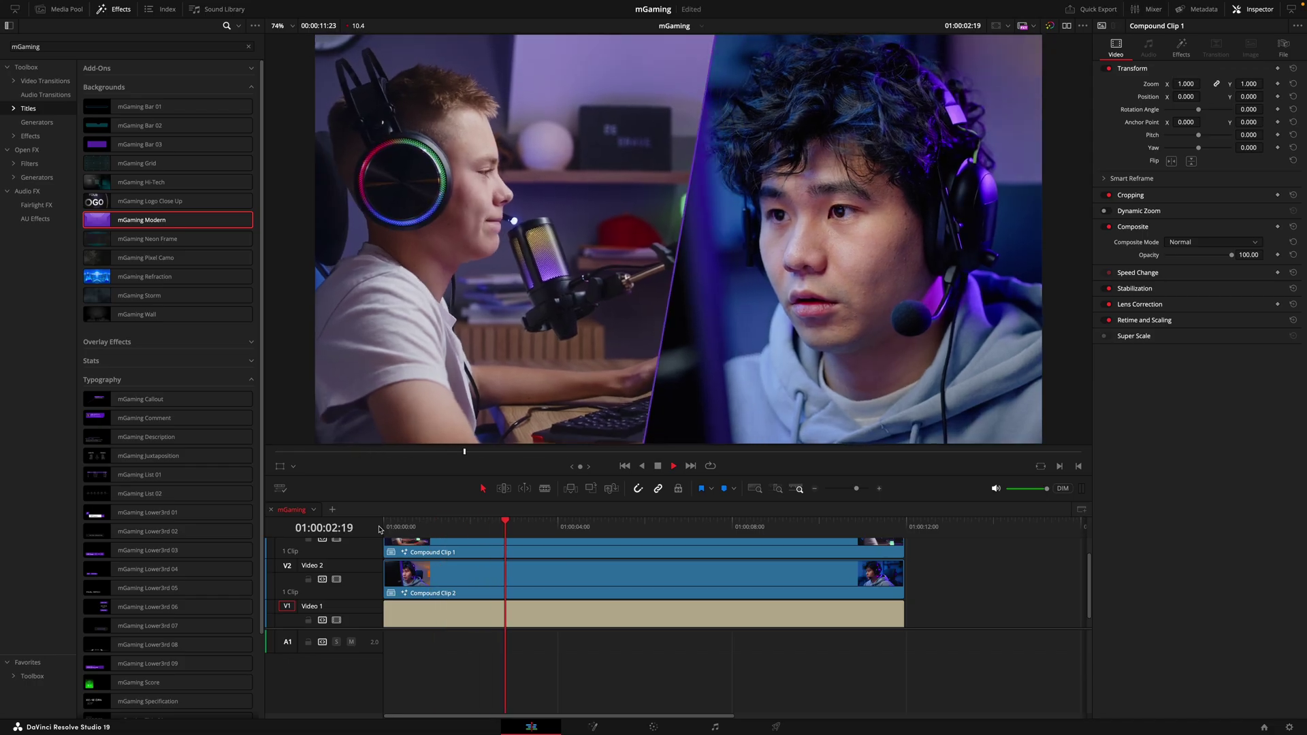
key(space)
scroll(379, 530, up, 1)
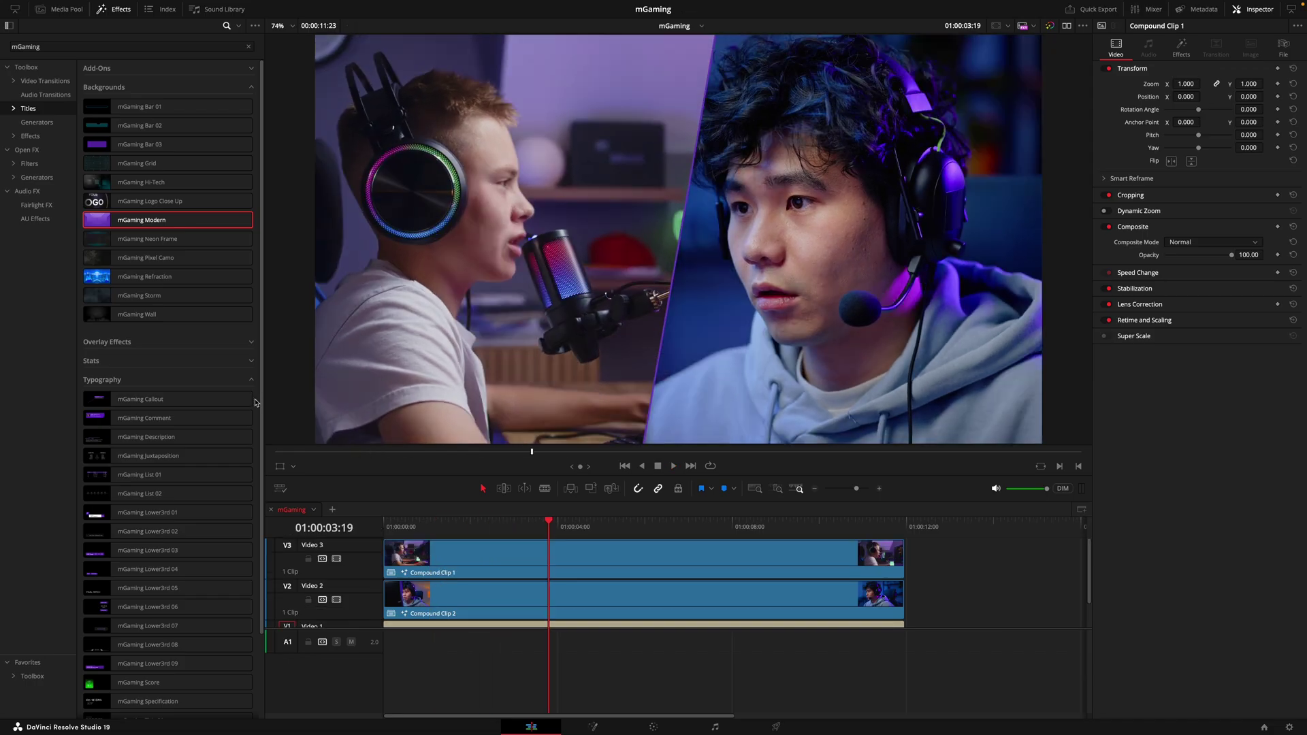
- Add the mGaming Versus Title from Stats on a new top track, moved to the start and lengthened
click(251, 362)
drag(158, 419, 428, 539)
drag(539, 558, 849, 564)
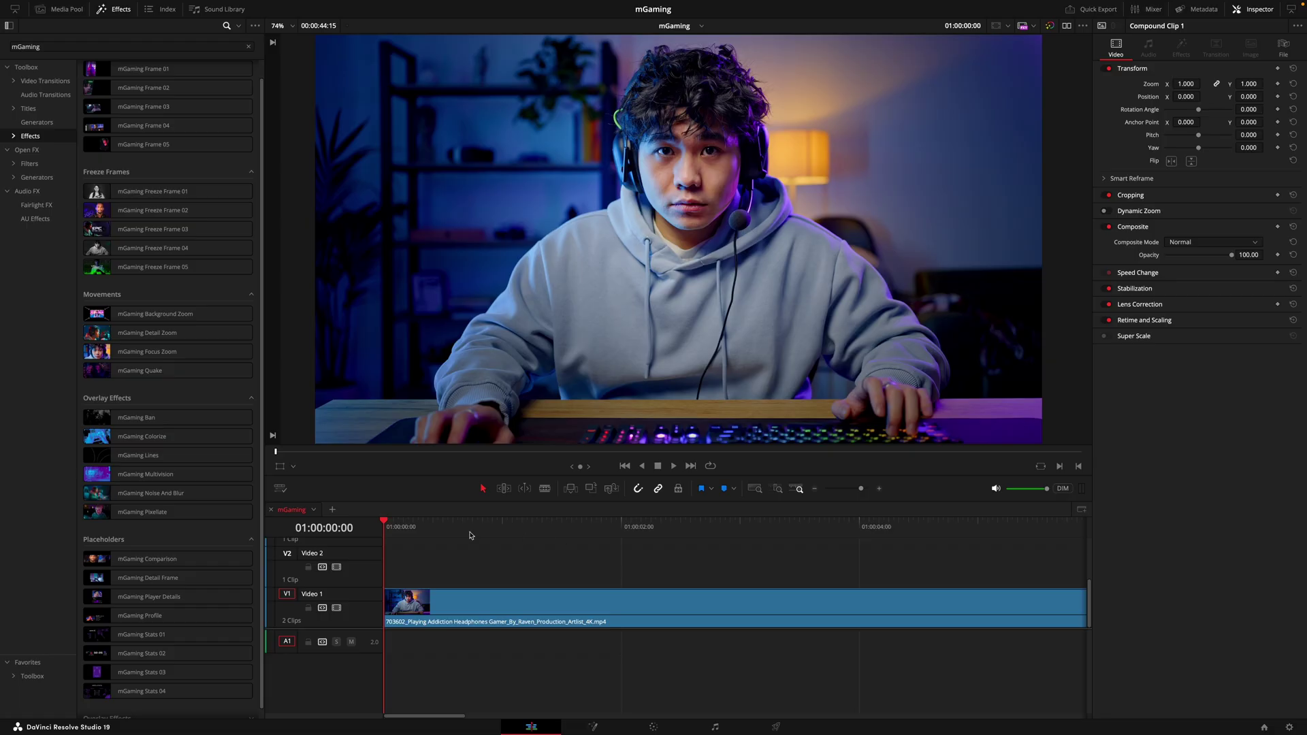
- Turn on Retime Controls for the gamer clip and insert a freeze frame at 01:00:03:14
drag(447, 530, 791, 602)
click(791, 601)
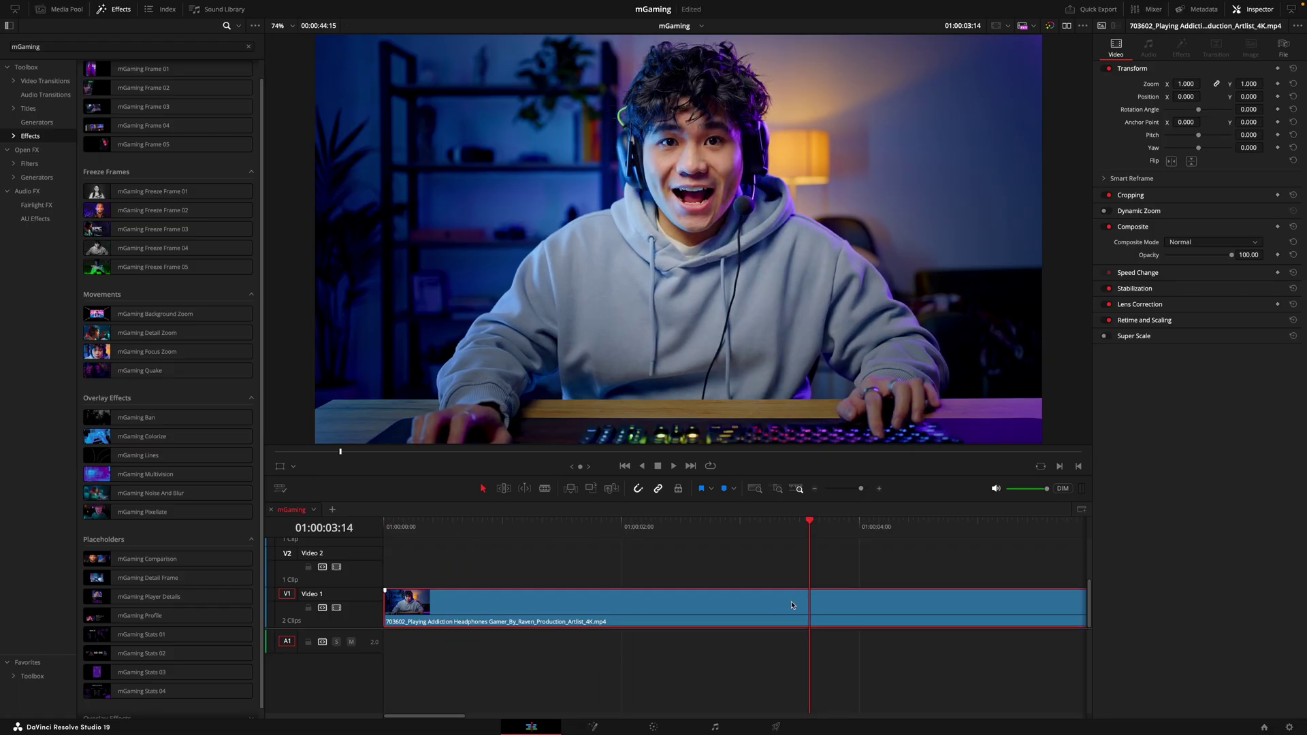
key(ctrl+r)
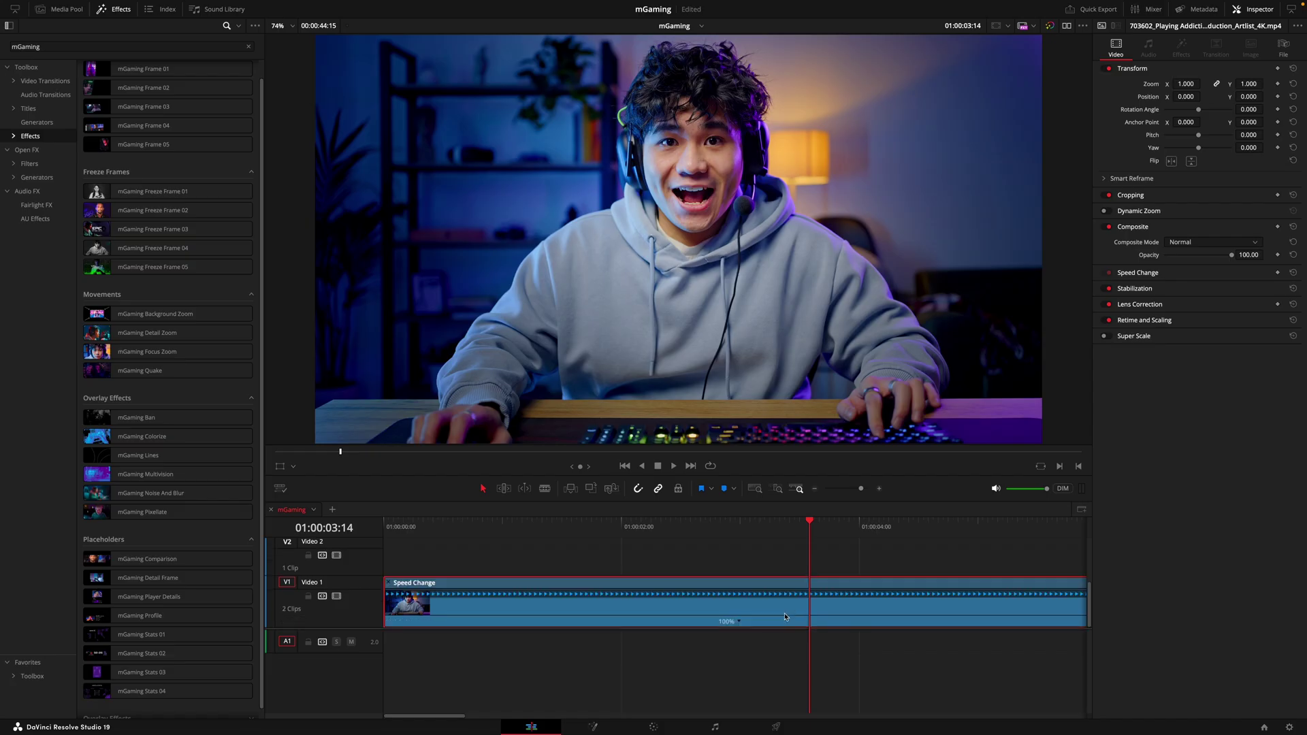
key(ctrl+r)
right_click(790, 608)
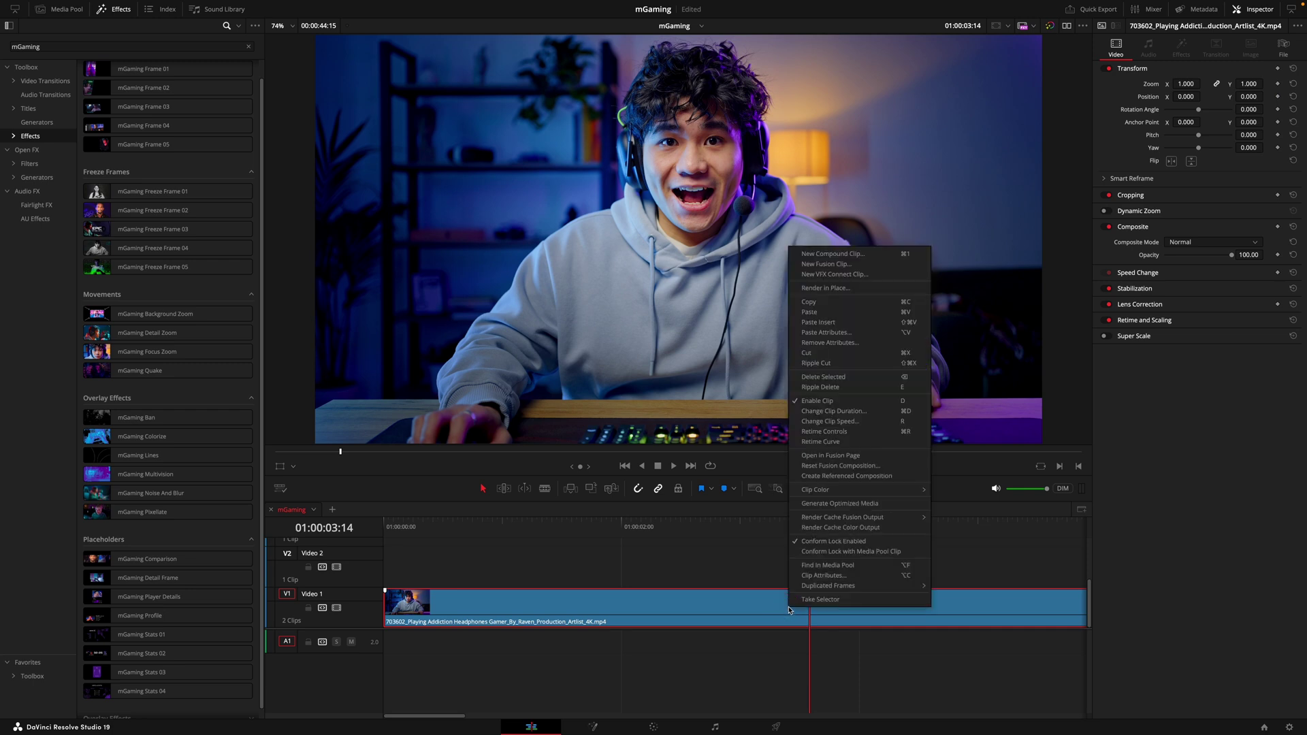
click(822, 431)
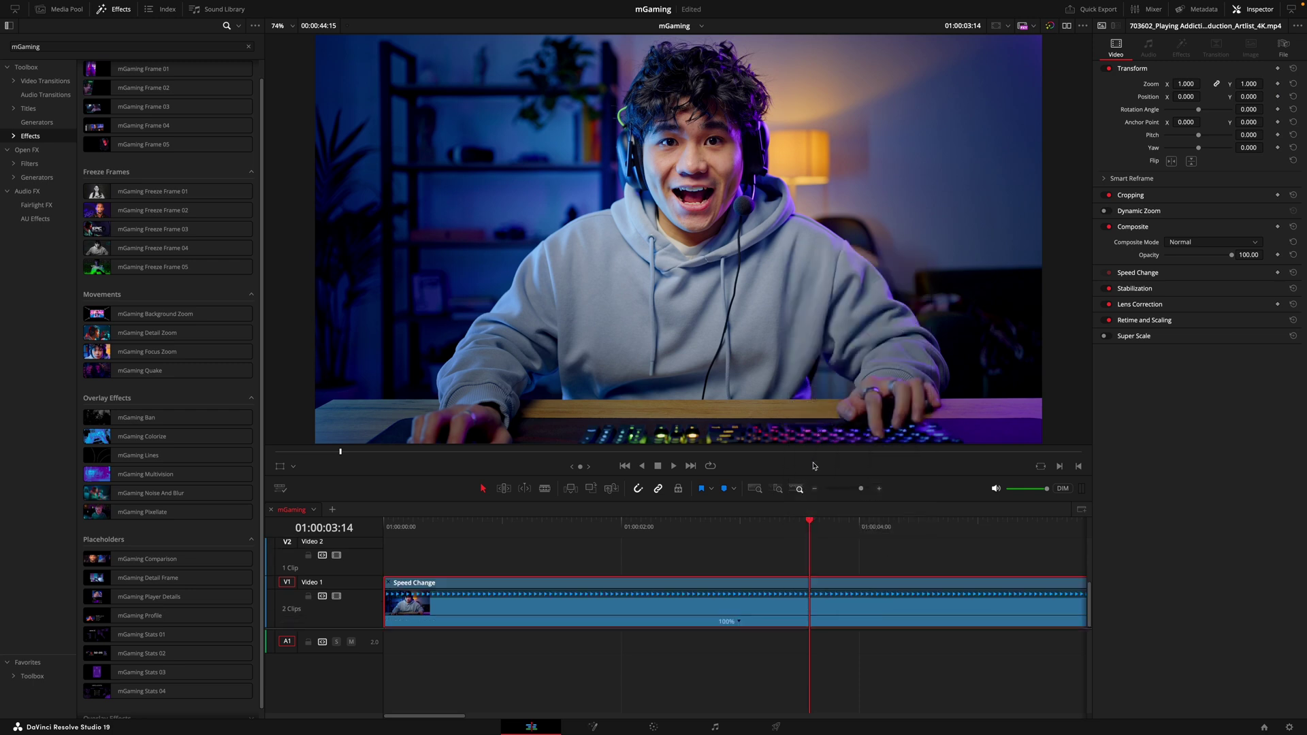
click(740, 623)
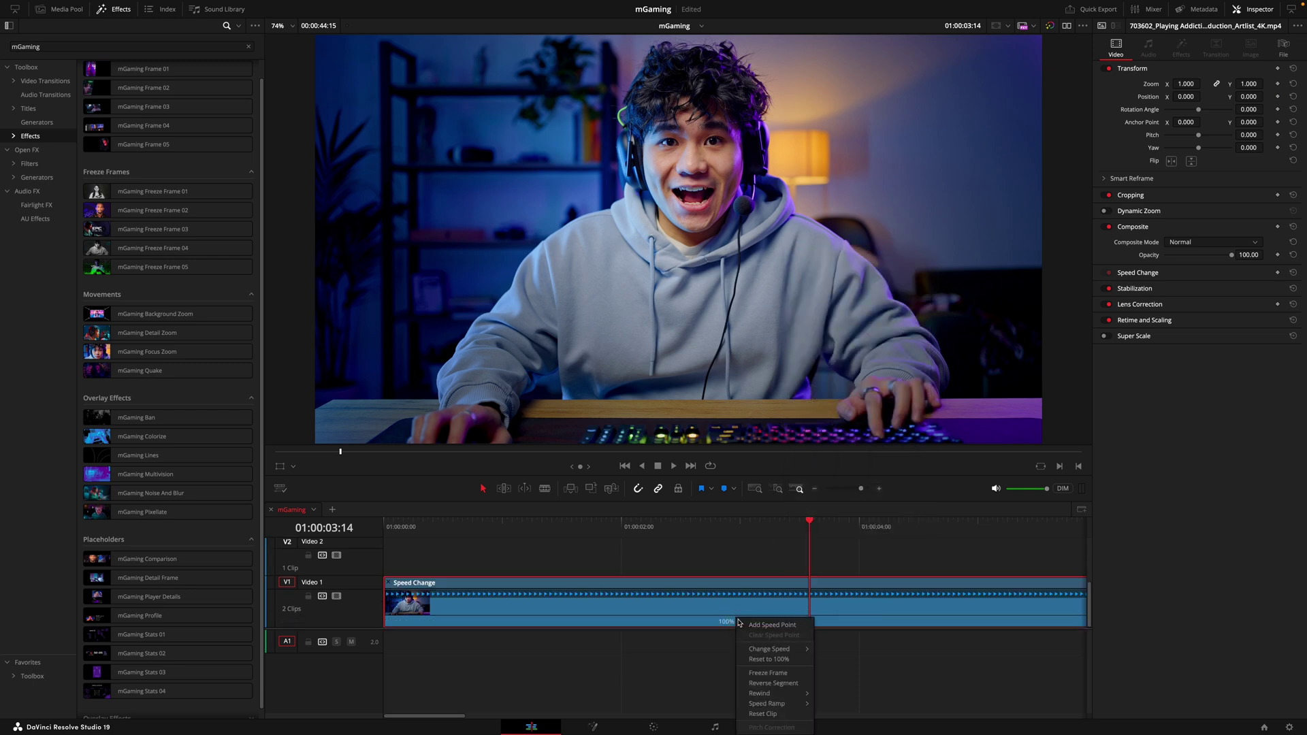
click(771, 673)
- Extend the freeze to 01:00:06:14 and add markers at its end and start
scroll(796, 546, right, 3)
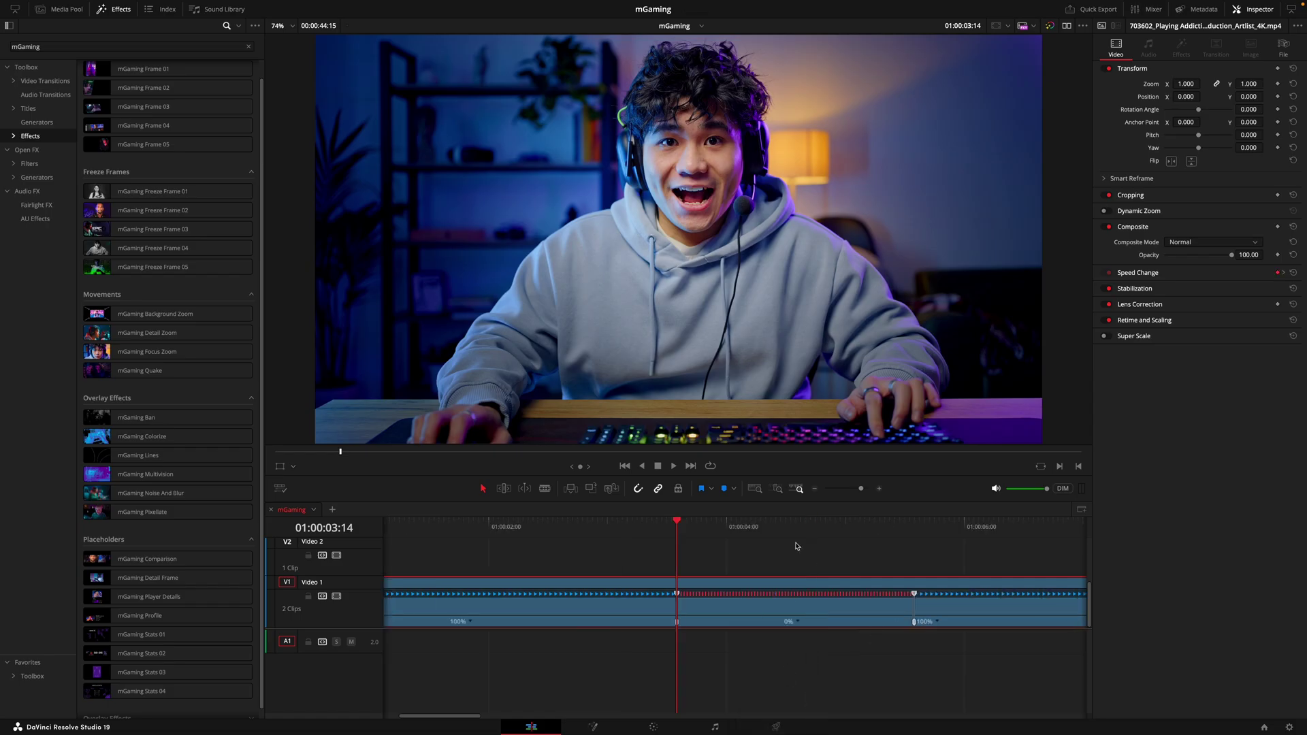
drag(602, 536, 814, 603)
scroll(774, 579, right, 3)
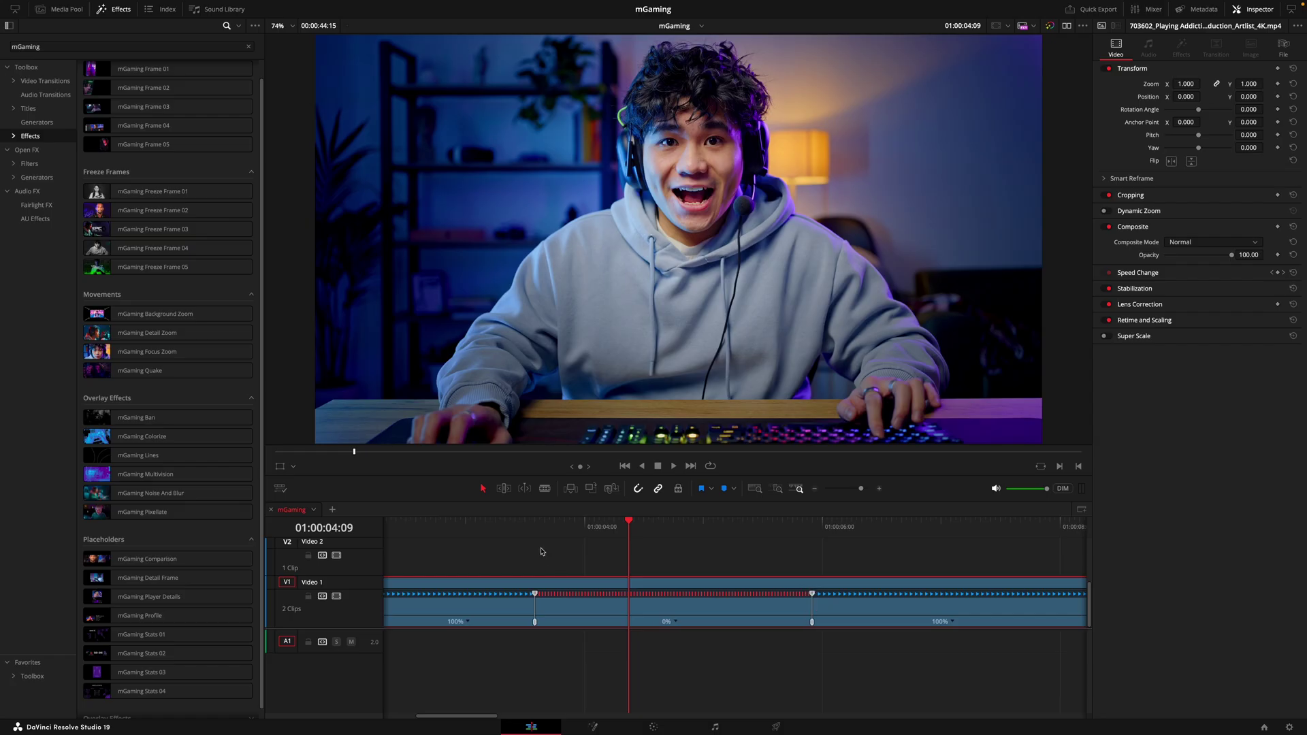
click(536, 533)
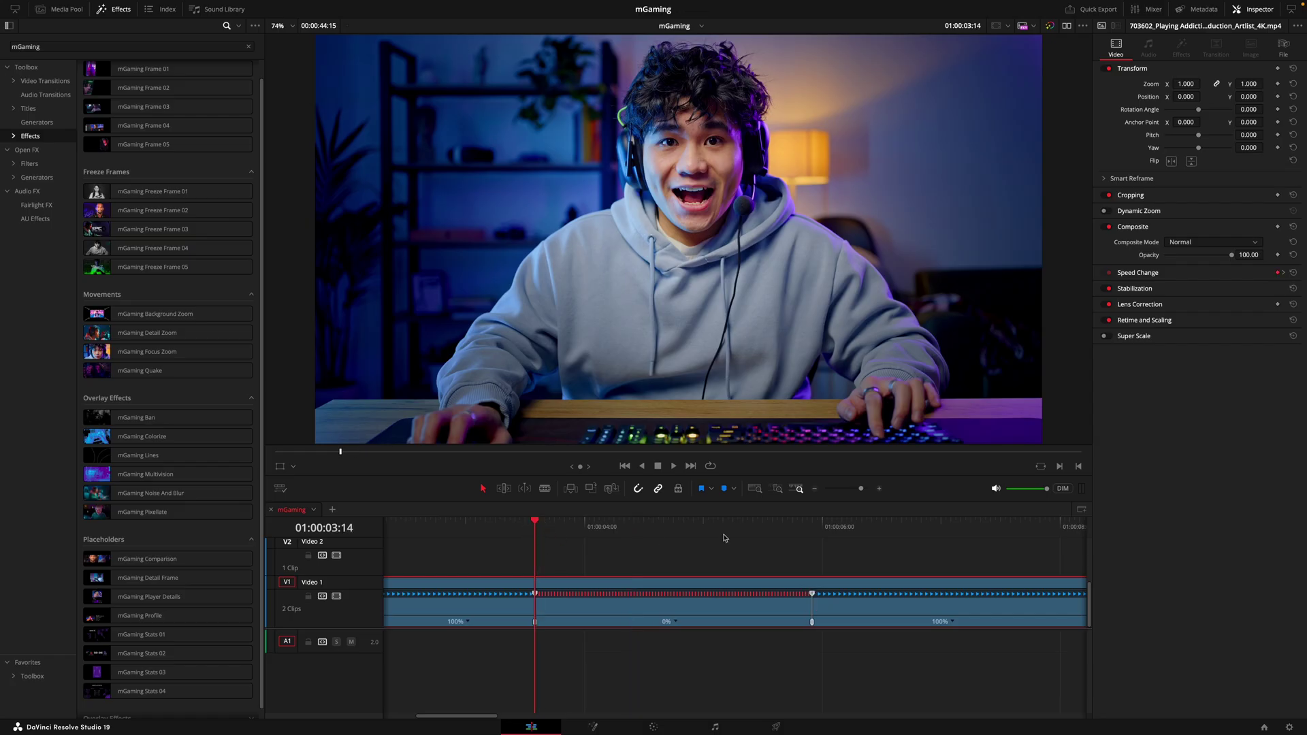
click(814, 530)
drag(835, 525, 887, 531)
drag(812, 621, 897, 622)
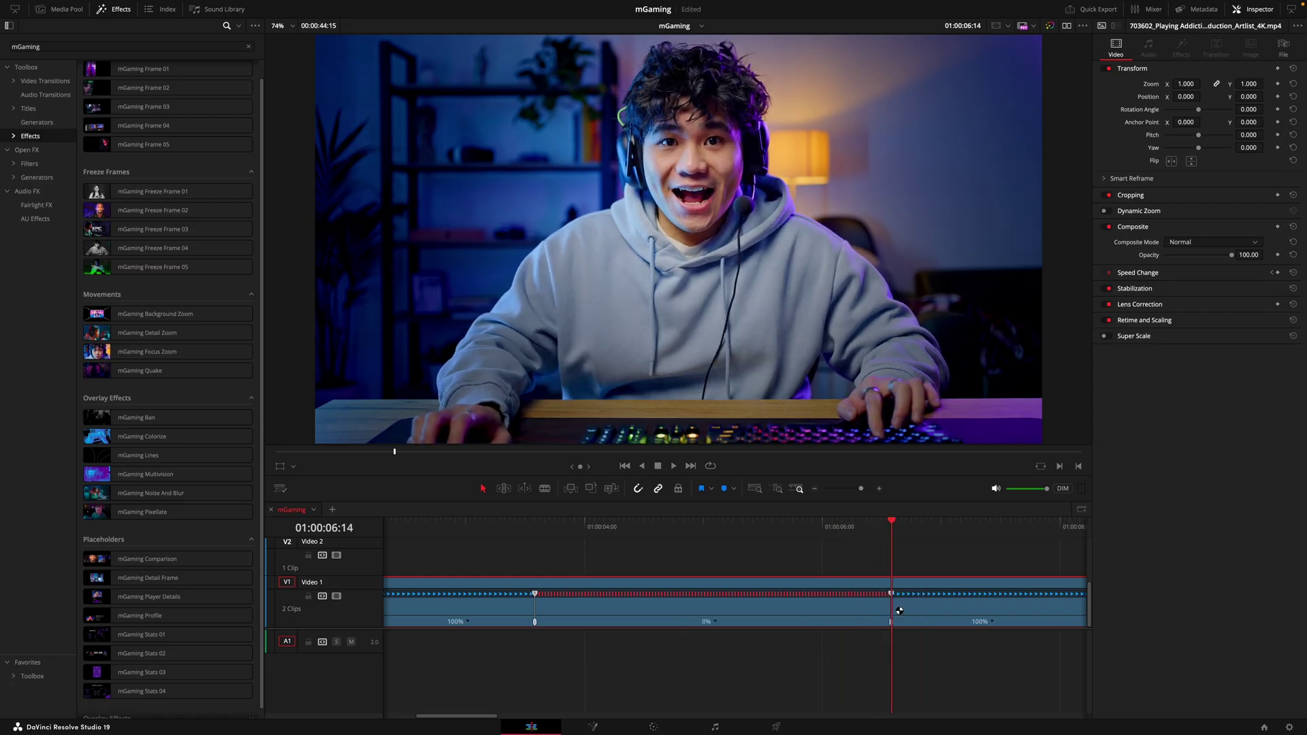
key(m)
drag(869, 531, 534, 556)
key(m)
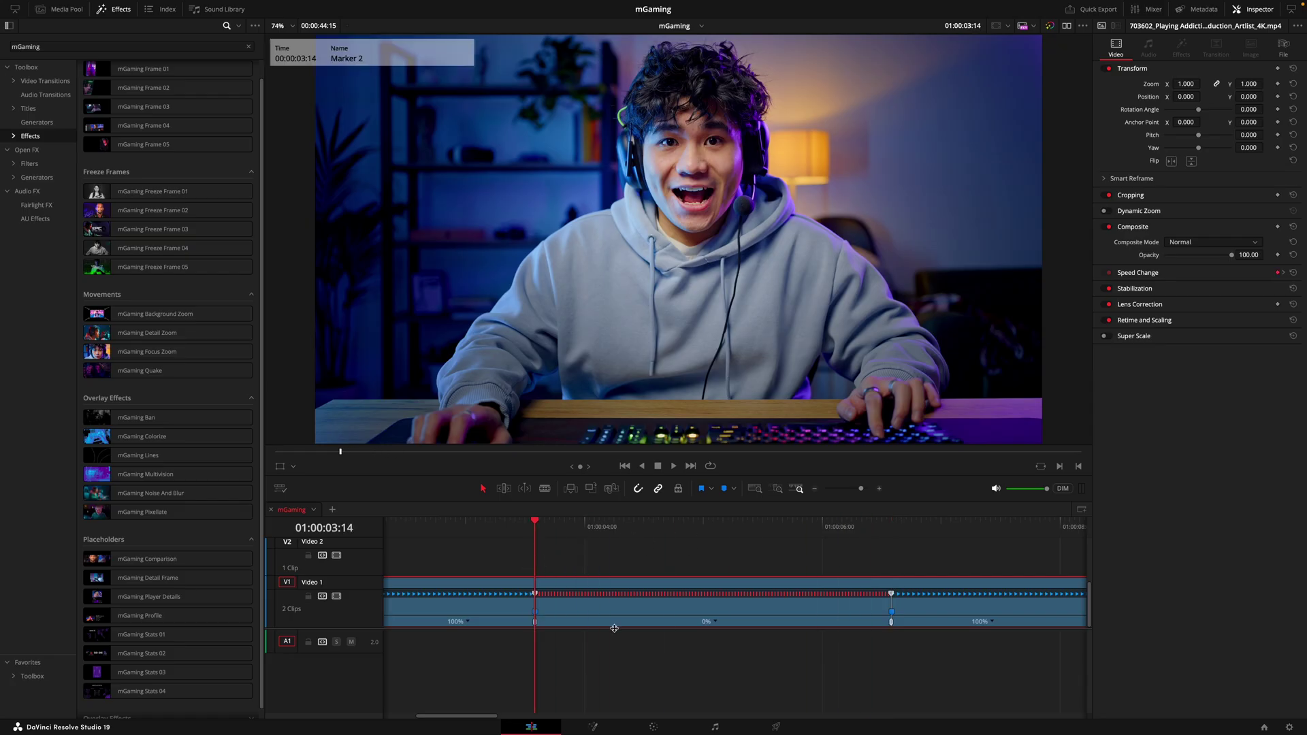
- Hide the clip's speed display and place an Adjustment Clip on Video 2, trimmed to the freeze's end marker
right_click(613, 616)
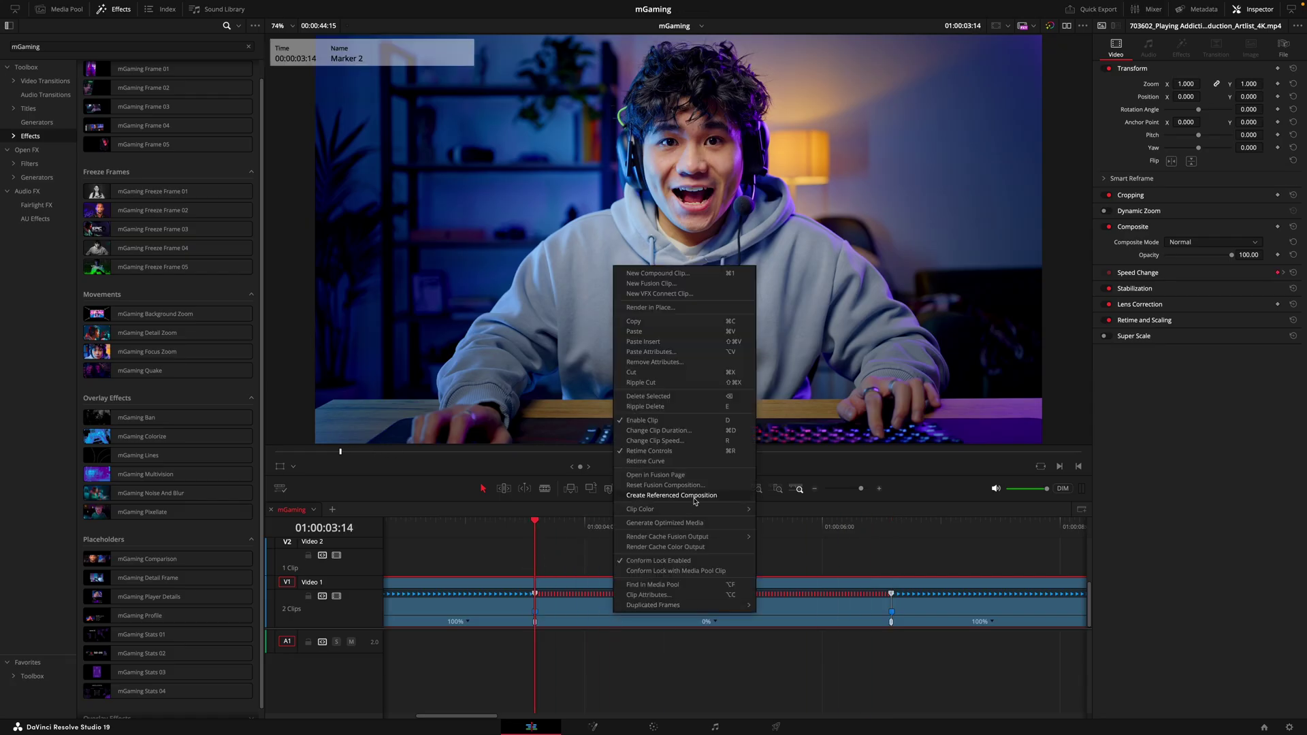
click(676, 461)
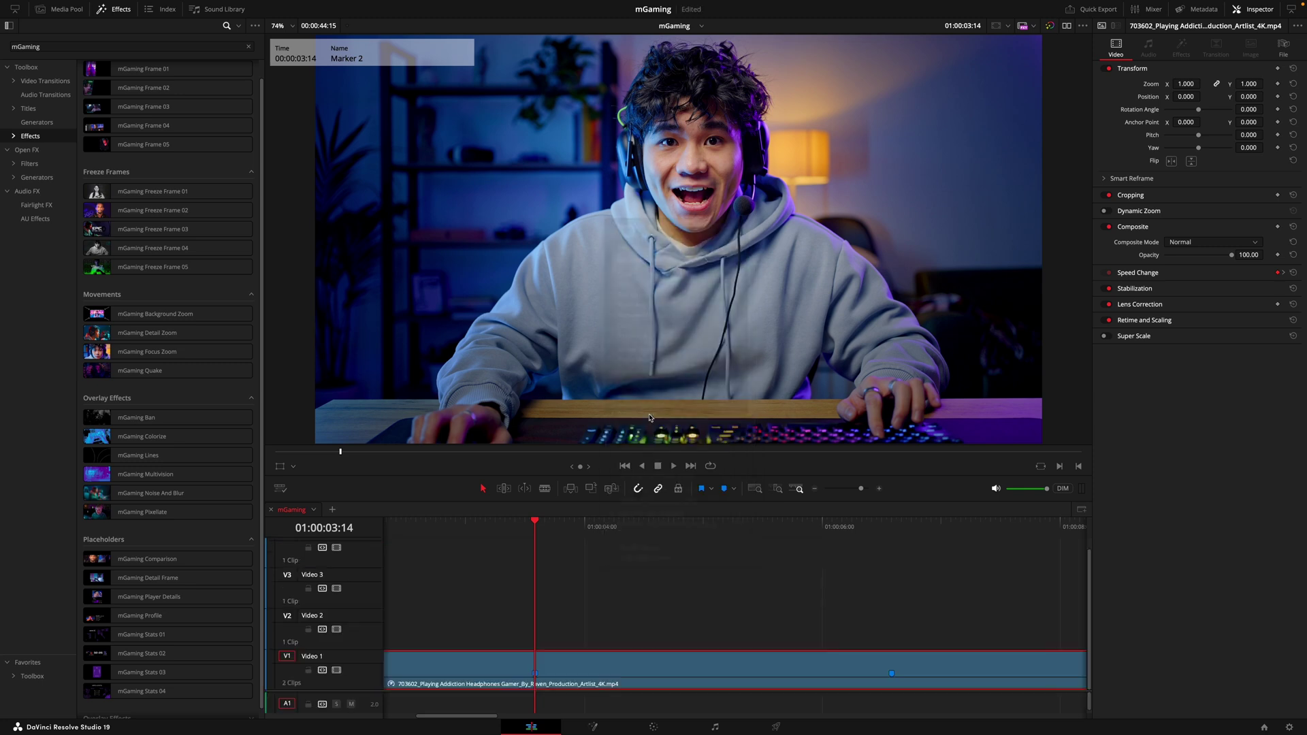
scroll(371, 691, down, 2)
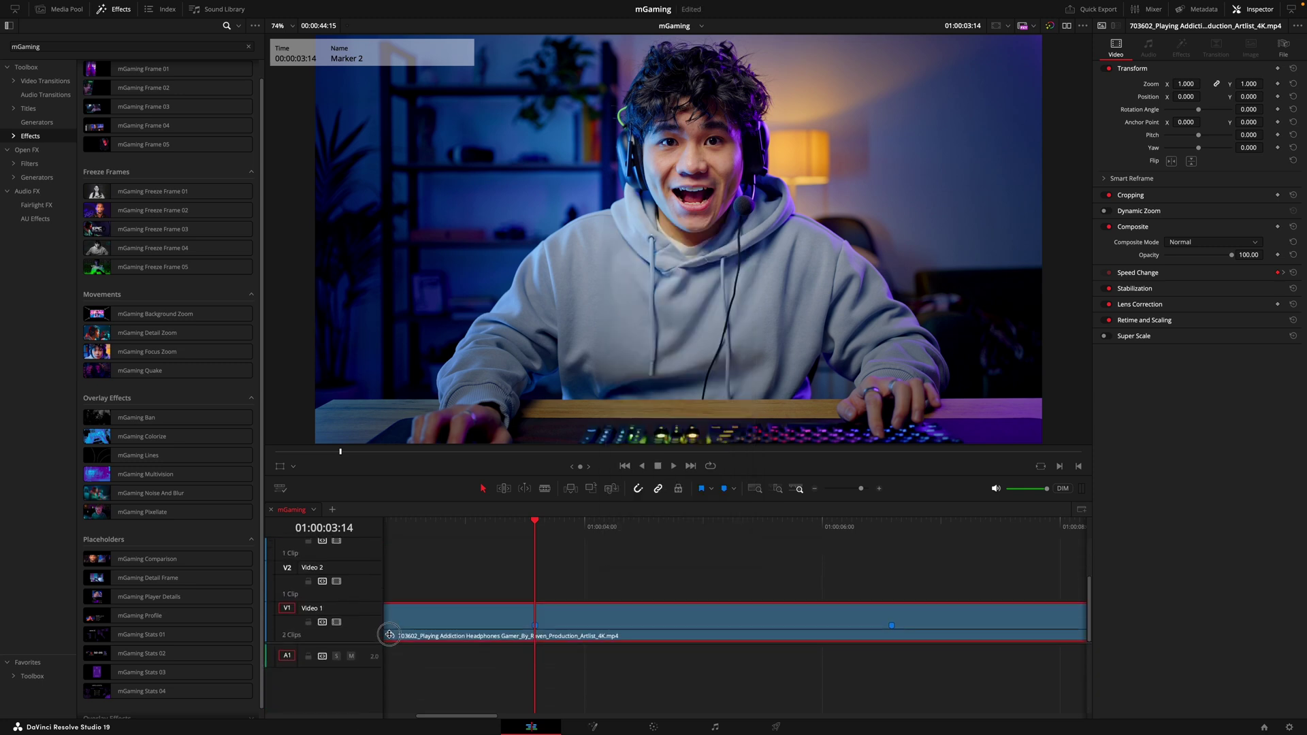
click(250, 48)
drag(141, 89, 537, 566)
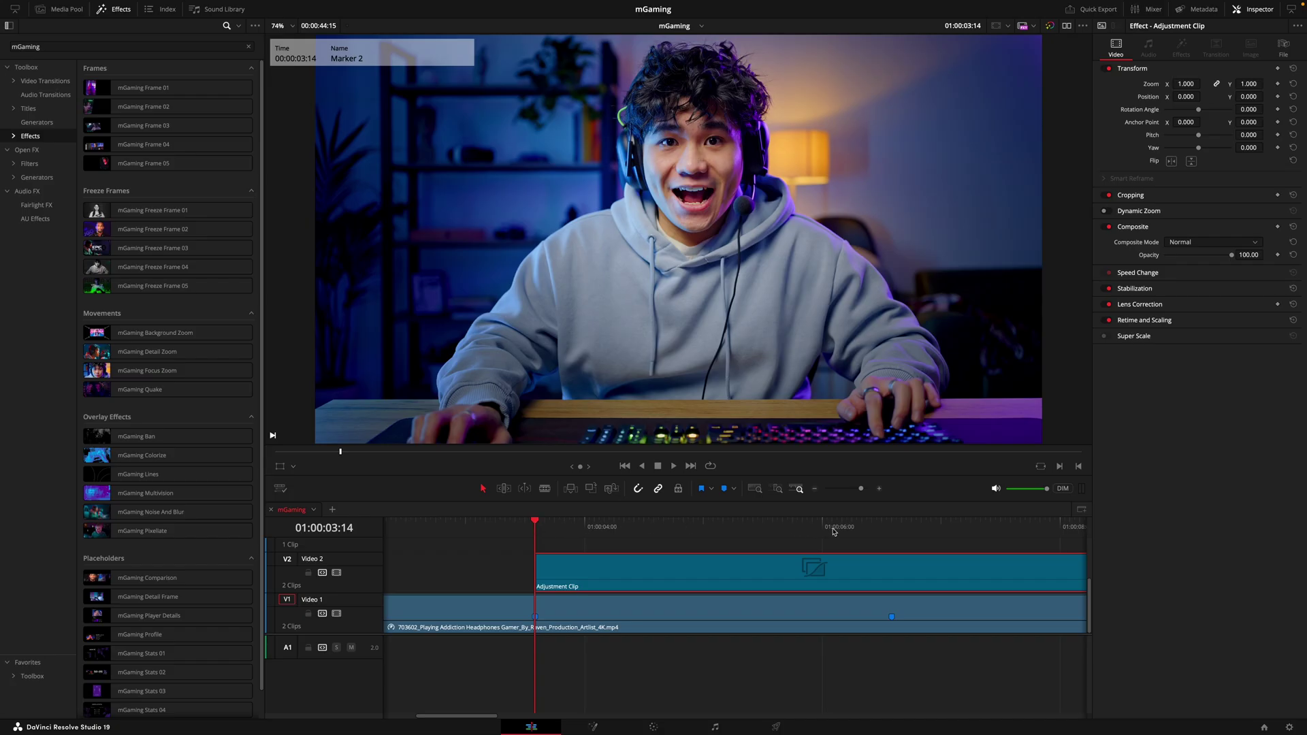
key(Left)
key(Left)
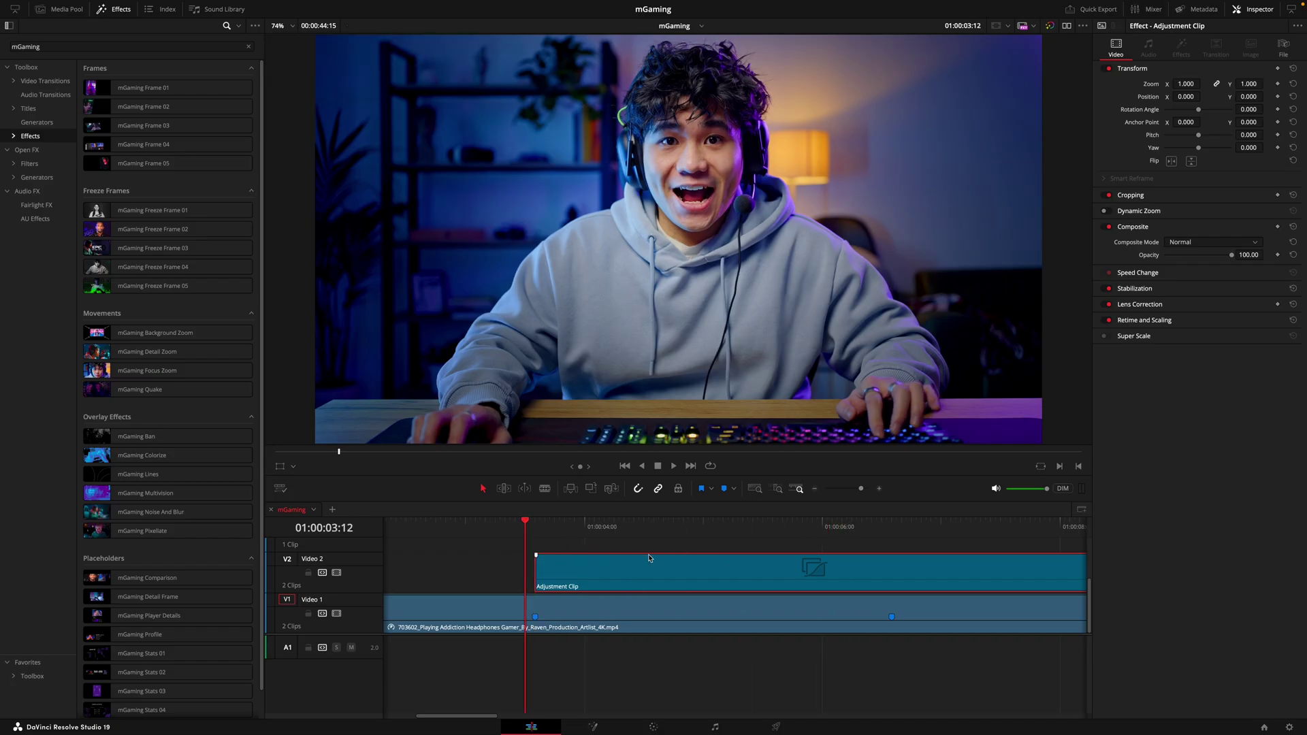
click(888, 577)
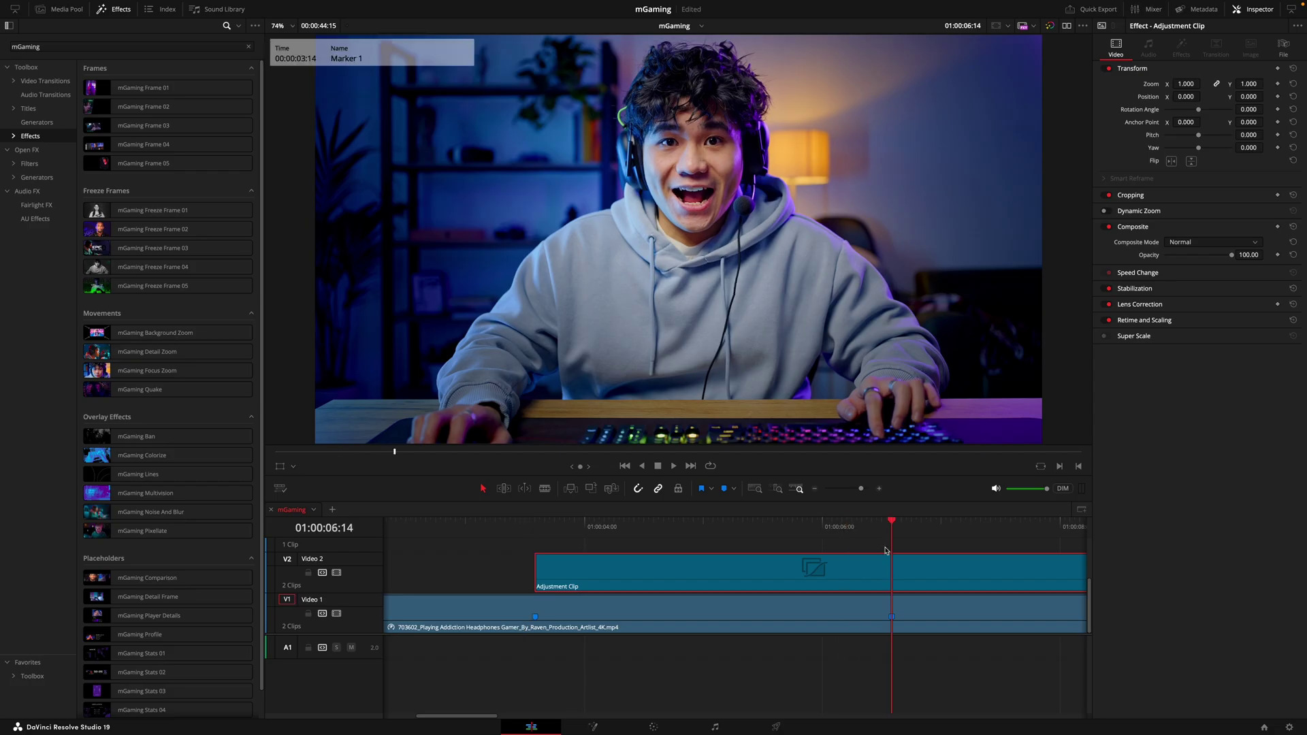
key(shift+])
- Apply mGaming Freeze Frame 05 with 4K Quality to the adjustment clip and open it in Fusion
drag(102, 294, 641, 552)
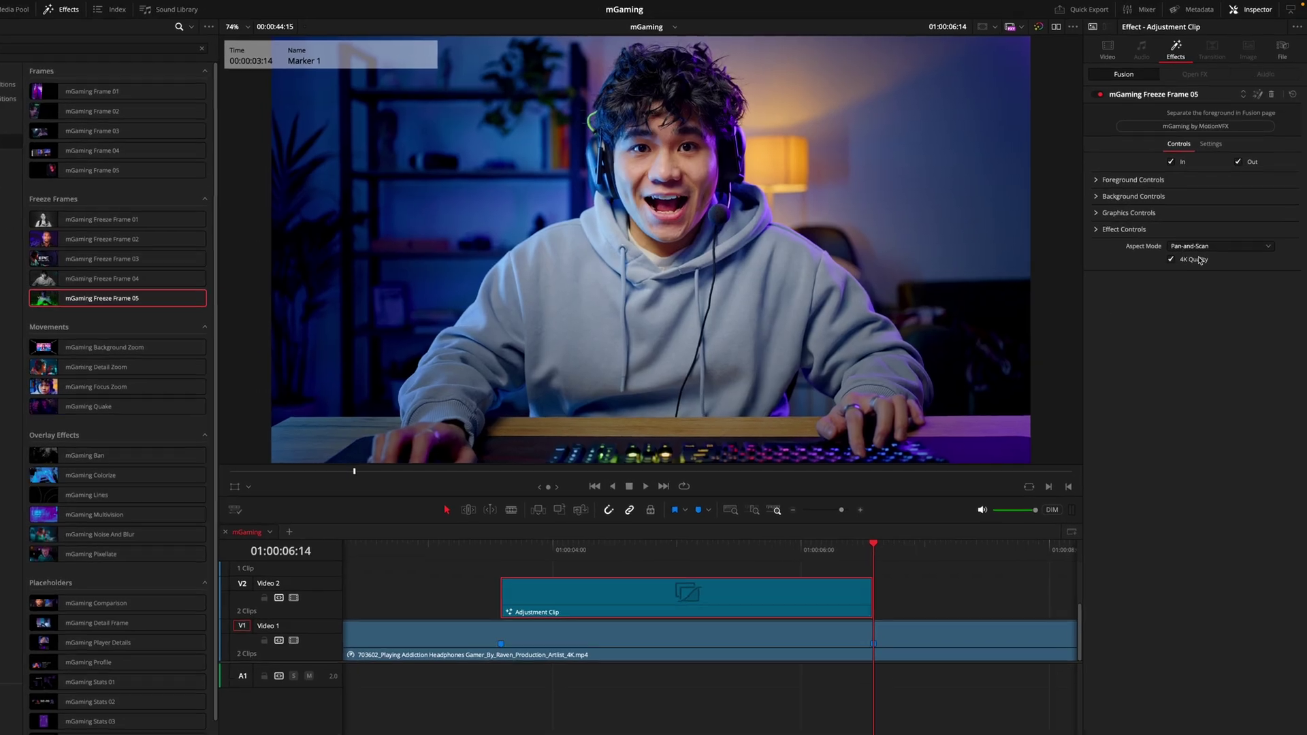
click(1176, 249)
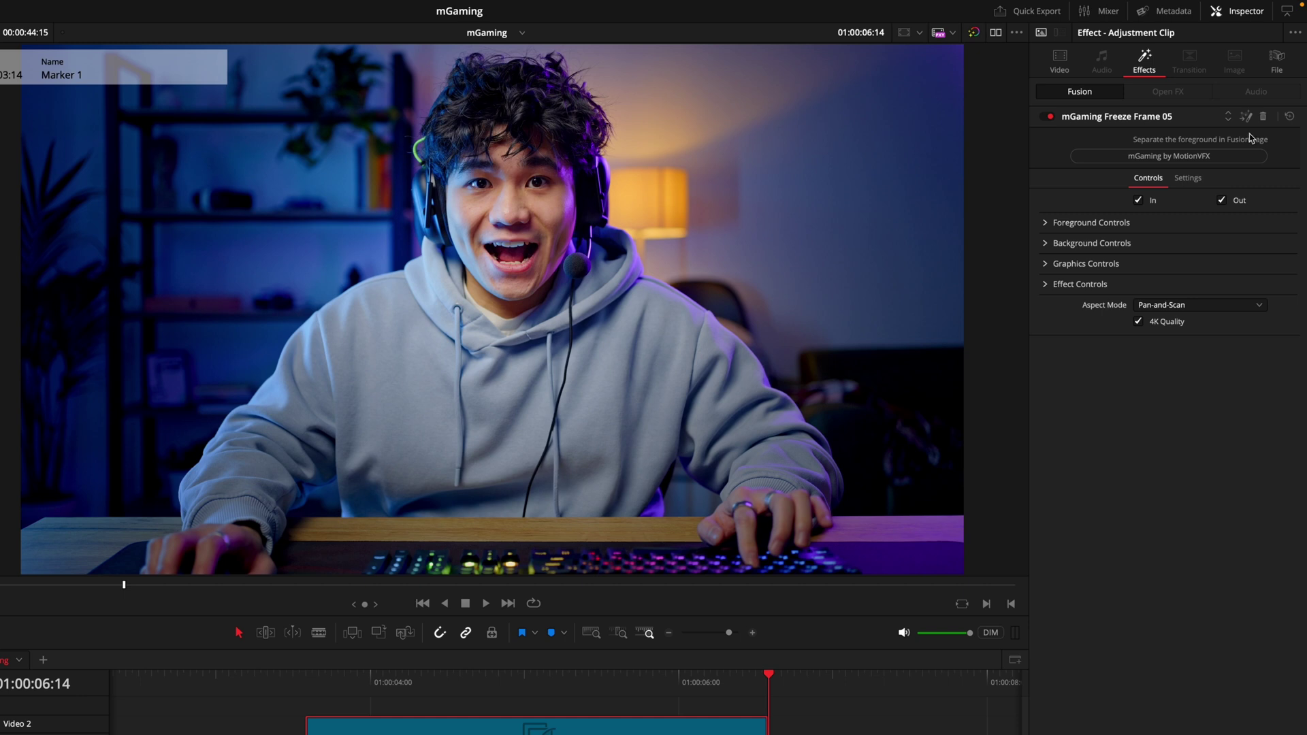
click(1246, 116)
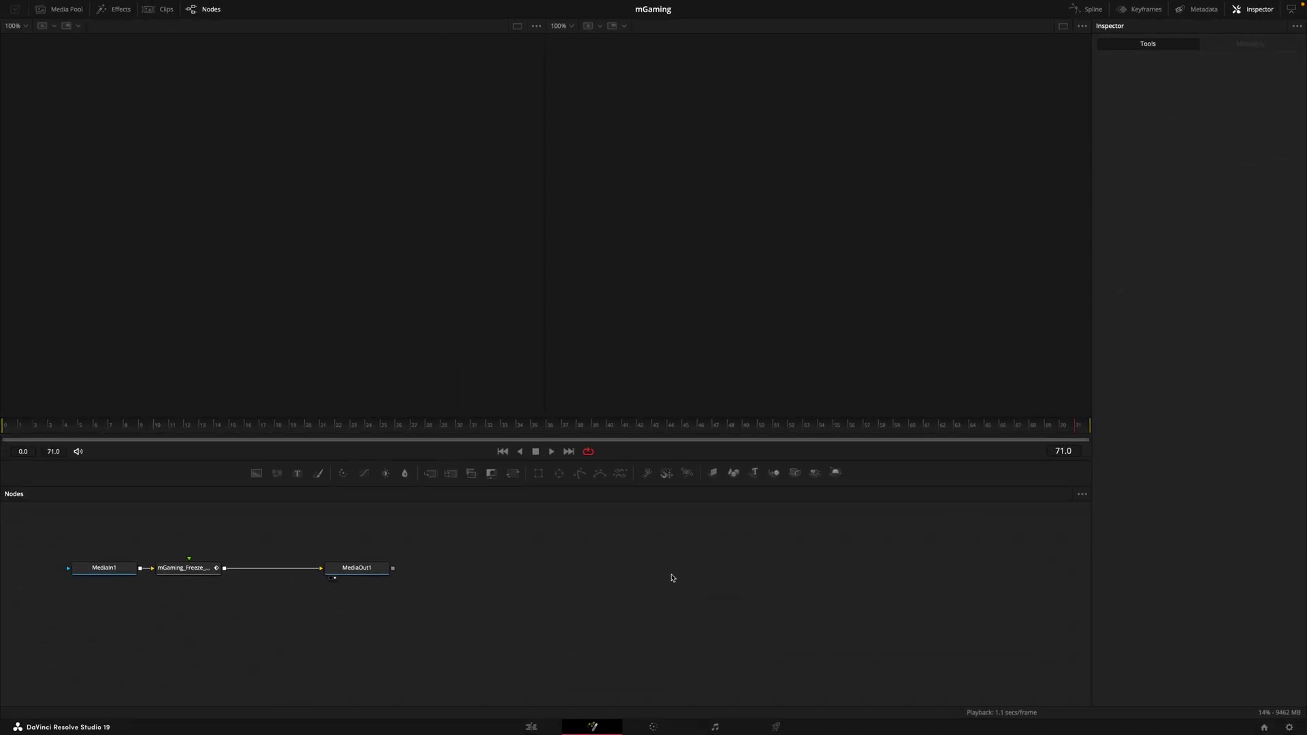
- Drag the MediaIn1, mGaming_Freeze_Frame_05 and MediaOut1 chain rightward to the graph centre, then deselect
drag(721, 620, 621, 572)
click(607, 545)
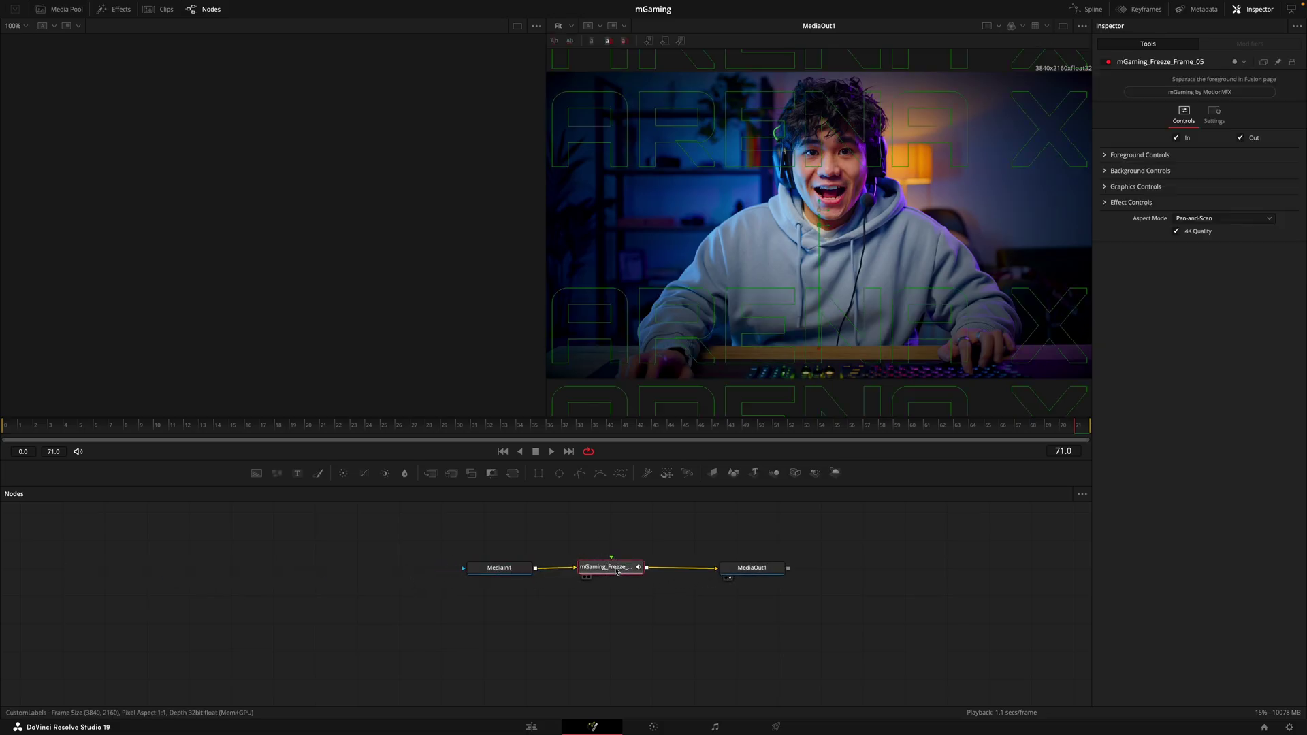
click(508, 568)
click(608, 567)
click(810, 548)
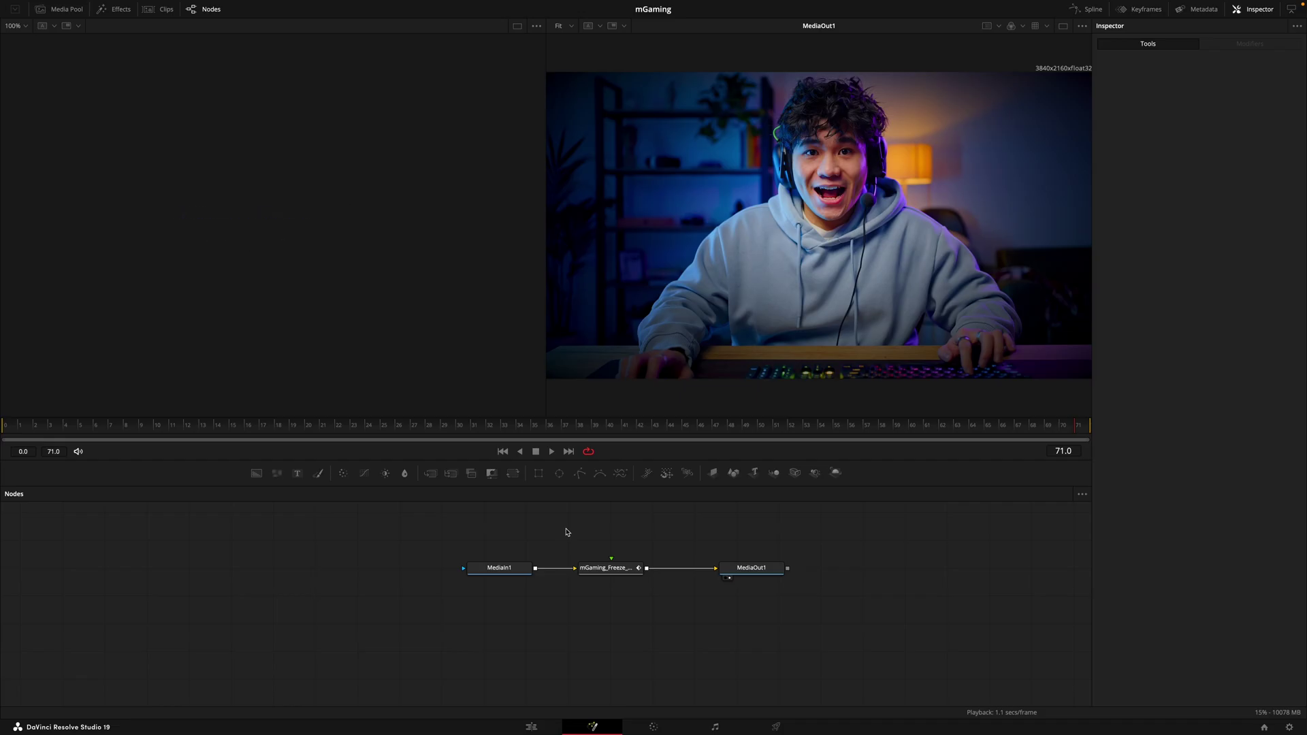
- Add a MagicMask1 node fed from MediaIn1 and show it in the left viewer
key(shift+space)
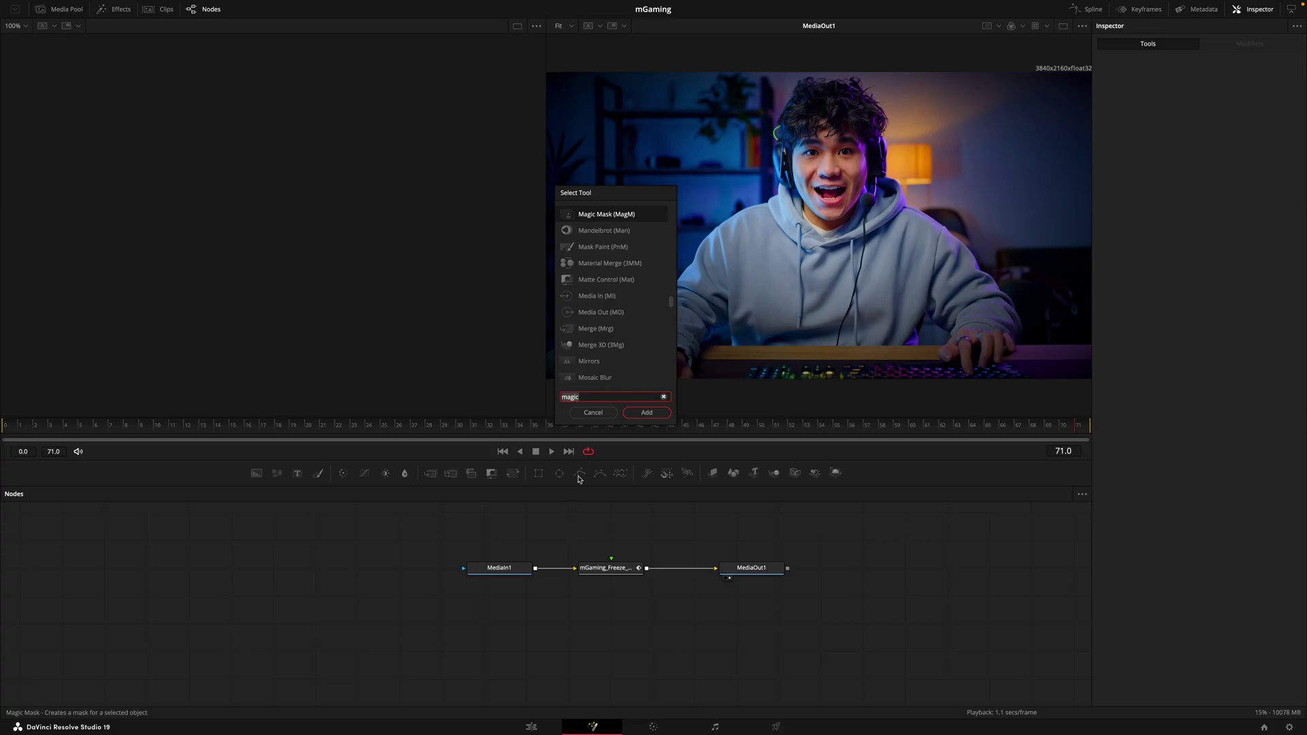
click(646, 413)
drag(590, 541, 584, 526)
click(559, 548)
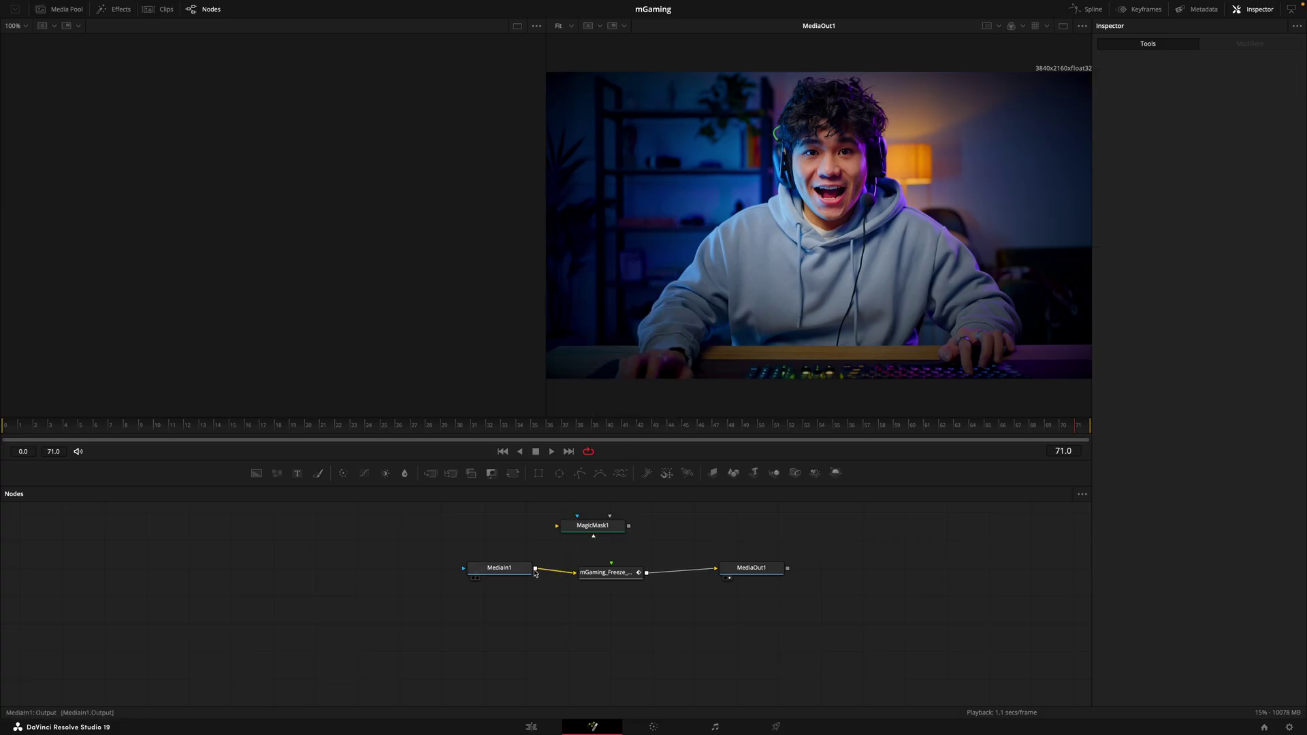
drag(535, 571, 557, 529)
click(608, 525)
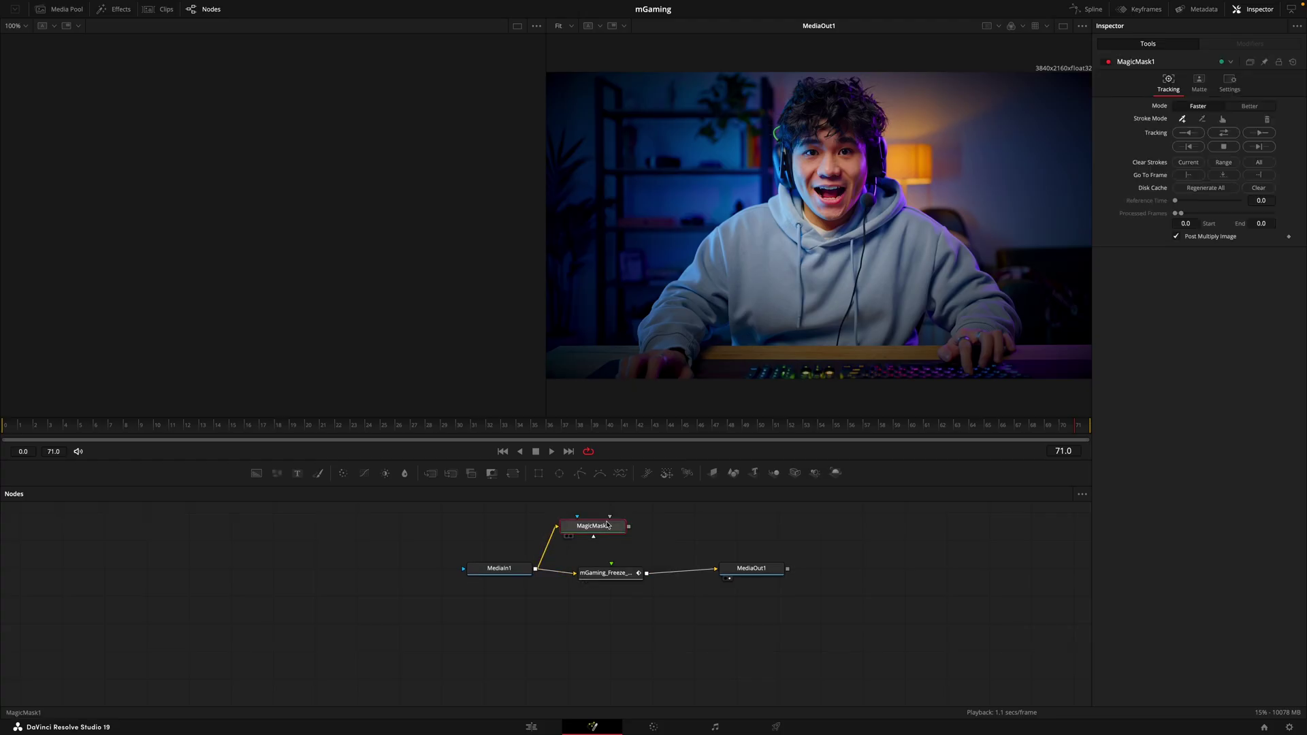
key(1)
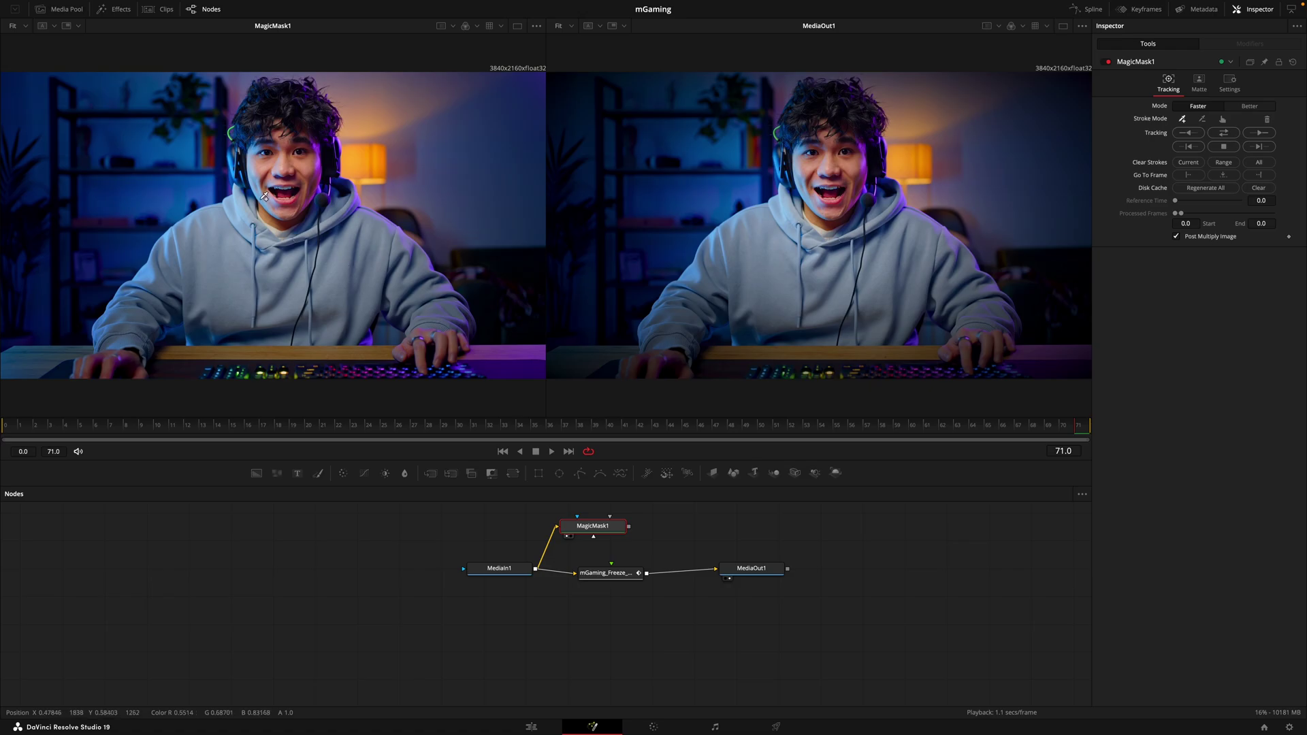
- Stroke the gamer's hair and face, exclude the neck and hoodie, and track the mask bidirectionally
mouse_move(237, 170)
mouse_down()
mouse_move(250, 141)
mouse_move(248, 105)
mouse_move(314, 92)
mouse_up()
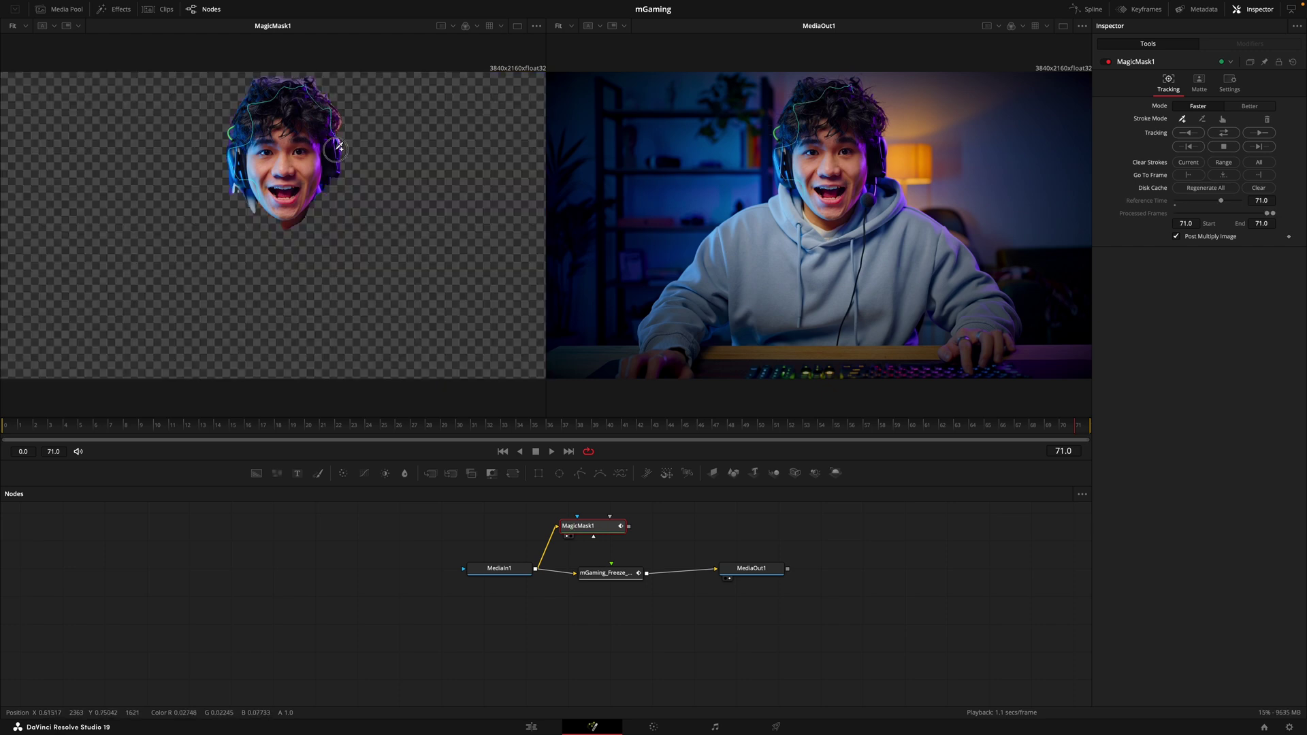
drag(336, 165, 286, 210)
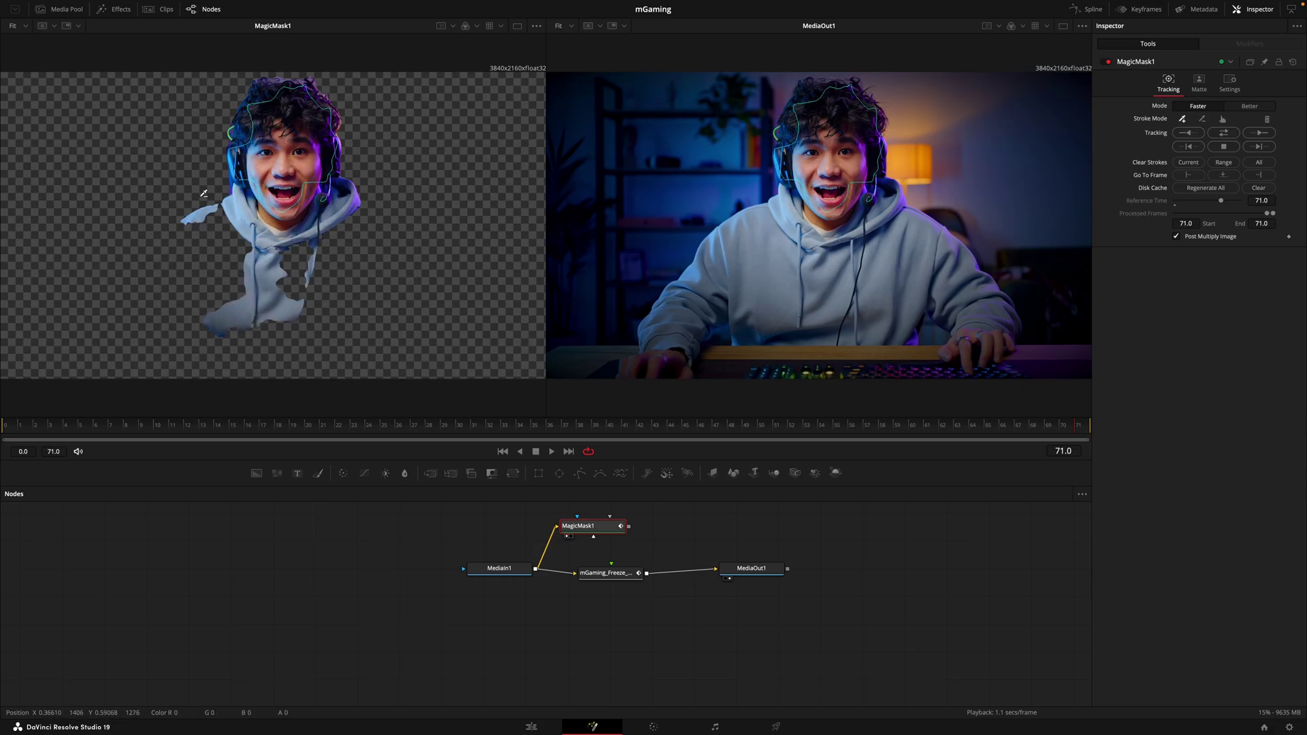
mouse_move(201, 192)
mouse_down()
mouse_move(194, 217)
mouse_move(235, 220)
mouse_move(243, 197)
mouse_move(266, 245)
mouse_move(211, 313)
mouse_move(283, 269)
mouse_move(344, 189)
mouse_move(309, 214)
mouse_move(361, 198)
mouse_move(342, 250)
mouse_up()
mouse_move(242, 198)
mouse_down()
mouse_move(197, 215)
mouse_move(242, 224)
mouse_up()
click(1223, 132)
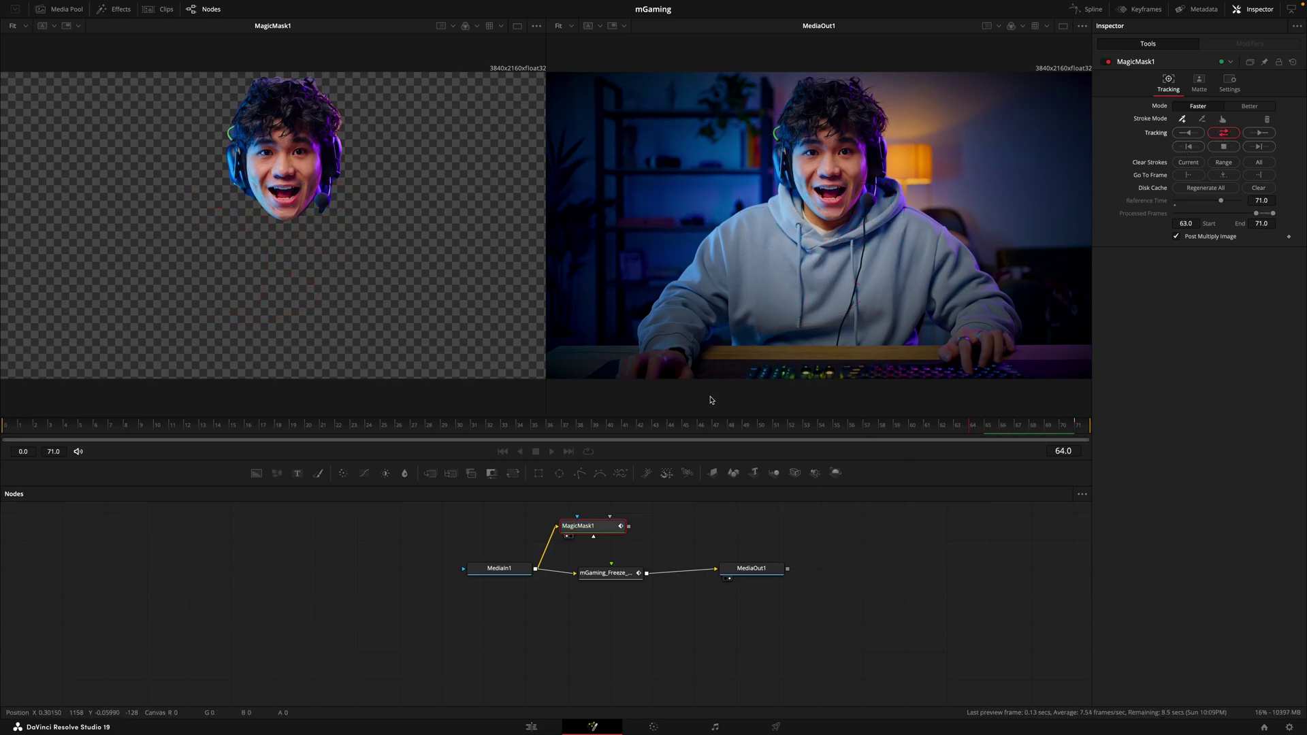